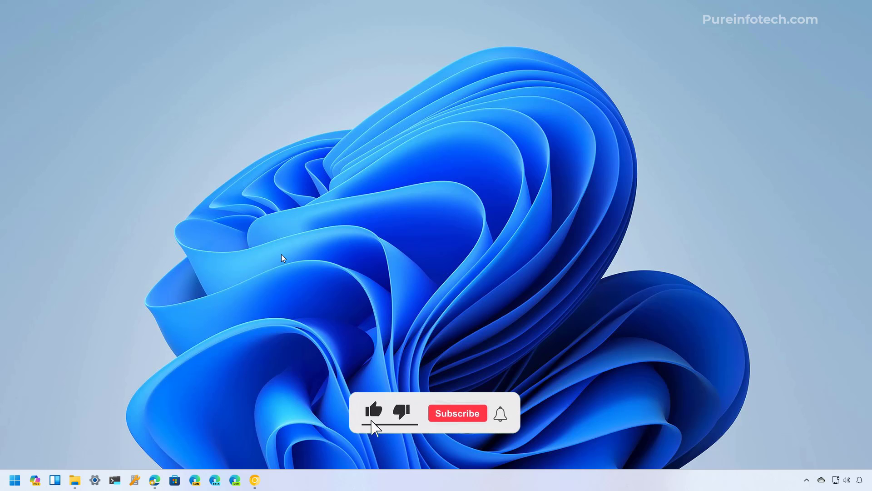
- Find Microsoft Store through the system search and open it
{"action": "key", "text": "super"}
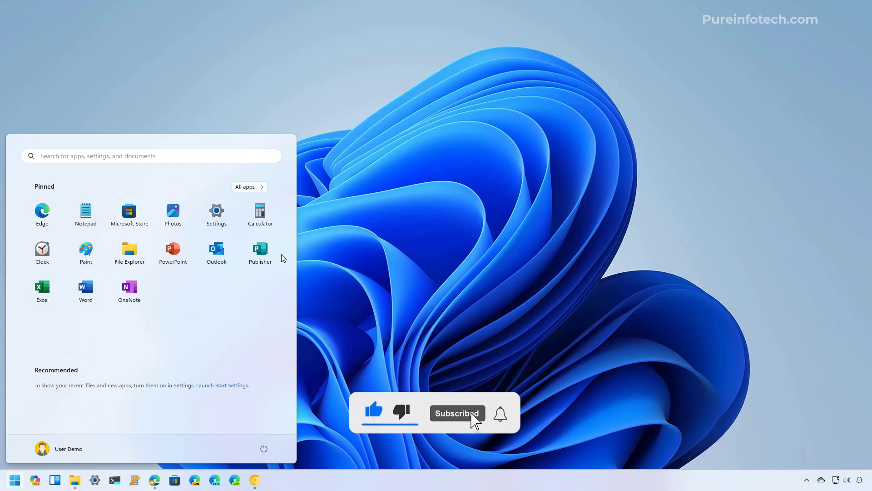
{"action": "type", "text": "mic"}
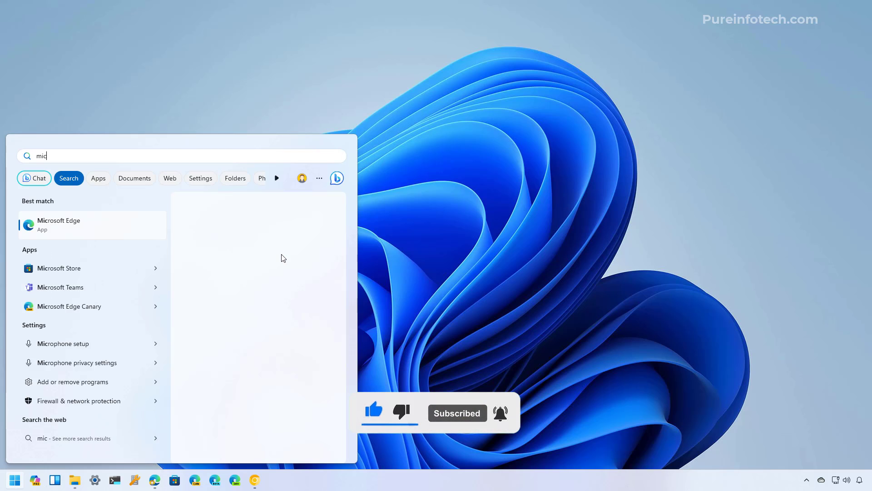
{"action": "type", "text": "rosoft st"}
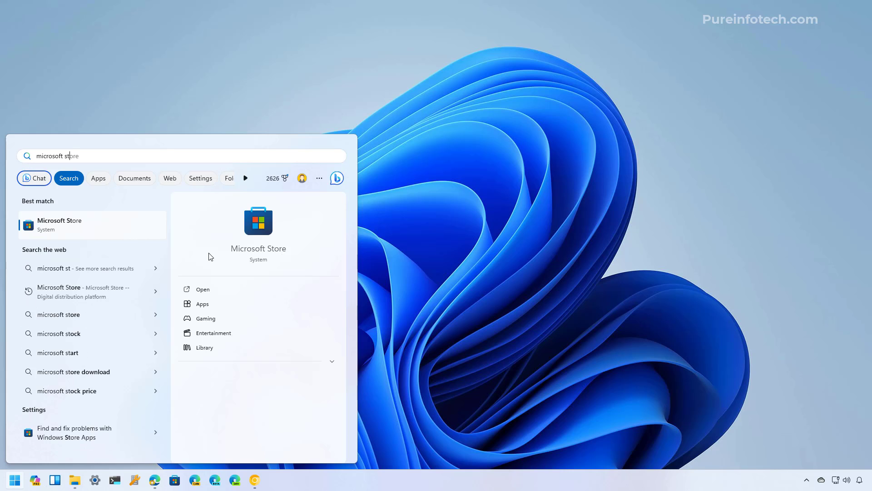
{"action": "key", "text": "Return"}
- Search the store for "lively wallpaper" and install the Lively Wallpaper app from the results
{"action": "left_click", "coordinate": [369, 11]}
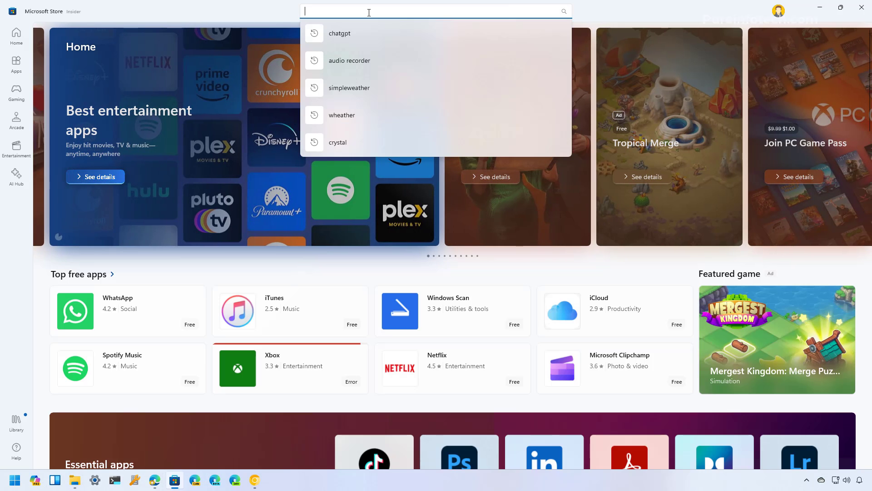
{"action": "type", "text": "l"}
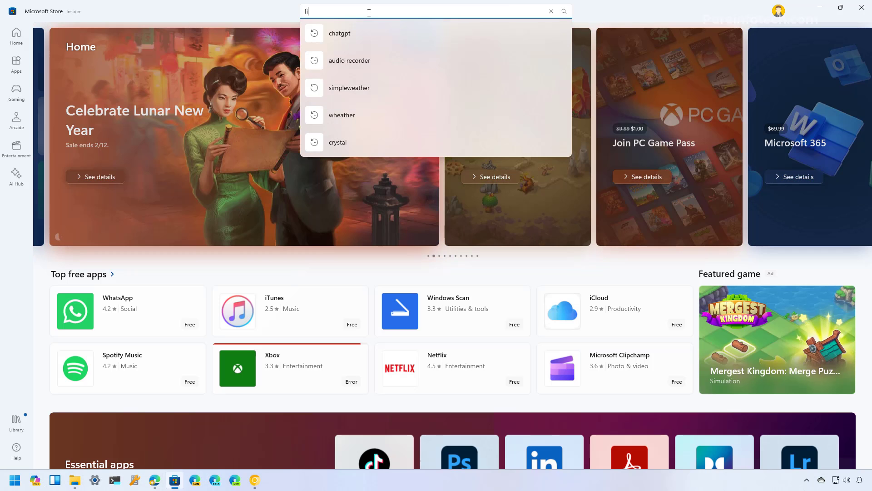
{"action": "type", "text": "ively"}
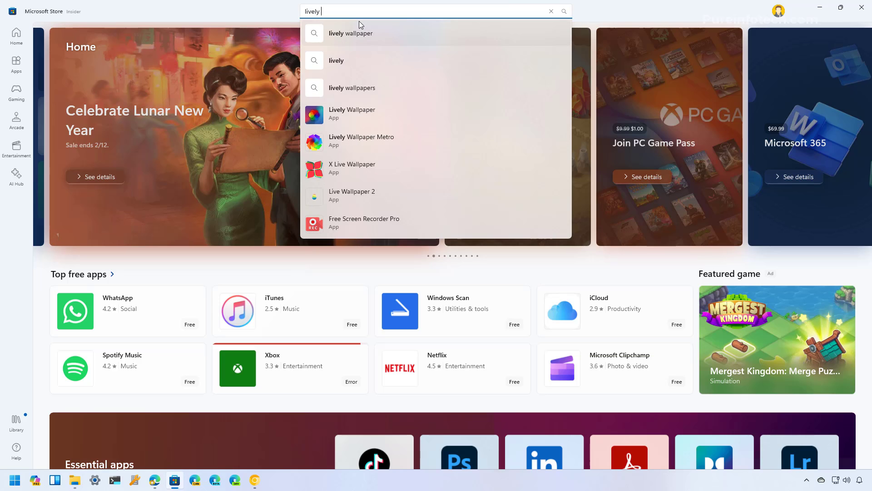
{"action": "left_click", "coordinate": [364, 33]}
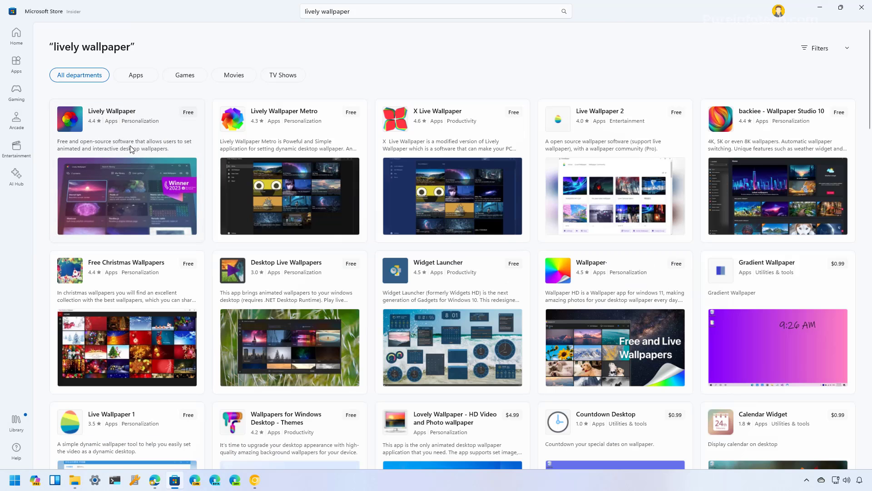
{"action": "left_click", "coordinate": [132, 149]}
{"action": "left_click", "coordinate": [131, 196]}
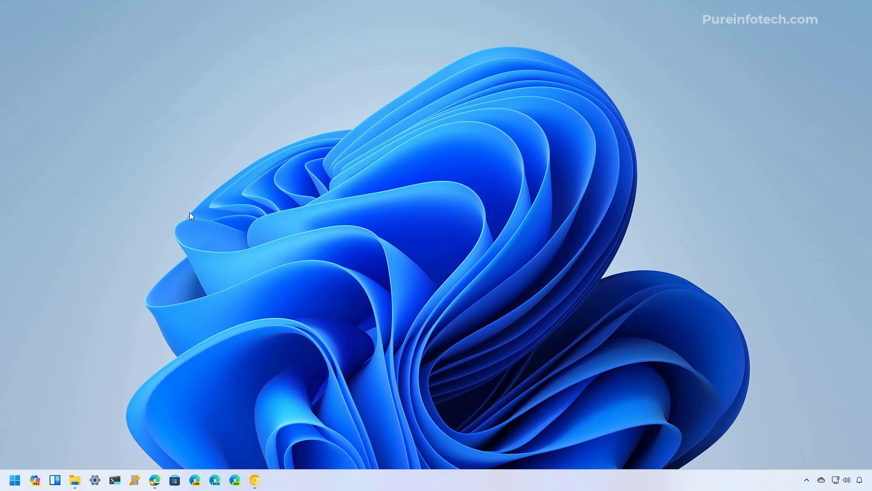
- Search the computer for "lively wall" and launch the Lively Wallpaper app
{"action": "key", "text": "super"}
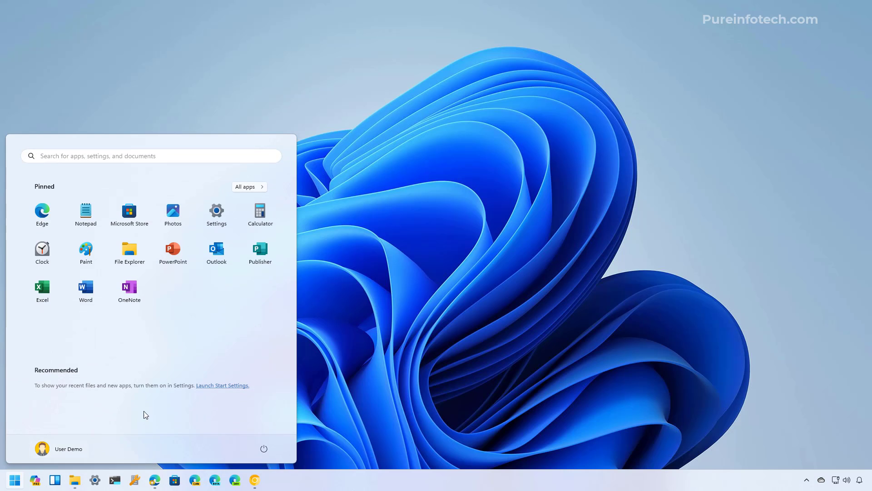
{"action": "left_click", "coordinate": [127, 158]}
{"action": "type", "text": "li"}
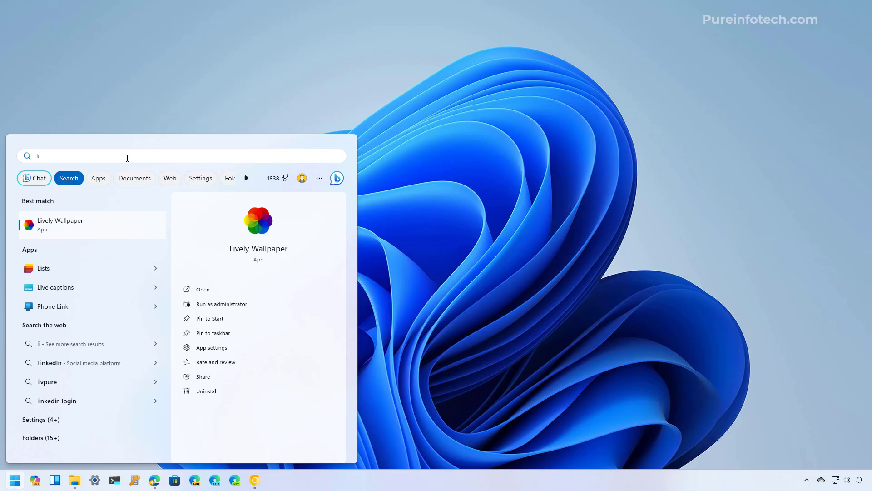
{"action": "type", "text": "vely "}
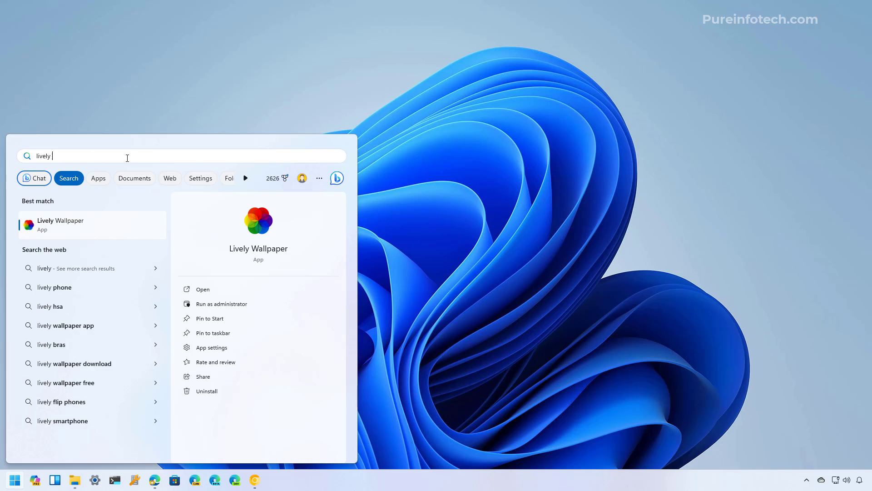
{"action": "type", "text": "wall"}
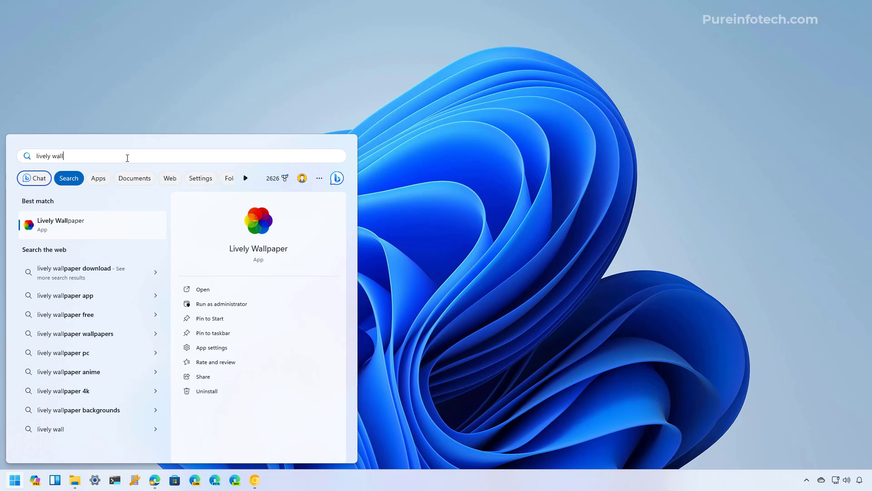
{"action": "left_click", "coordinate": [108, 227]}
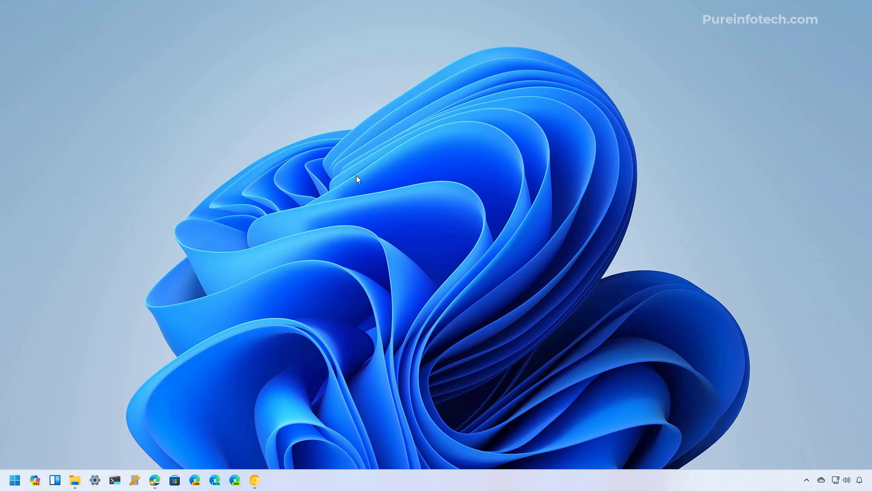
- Bring up the Lively Wallpaper window from the system tray and move it toward the upper-left corner of the desktop
{"action": "left_click", "coordinate": [807, 481]}
{"action": "left_click", "coordinate": [772, 435]}
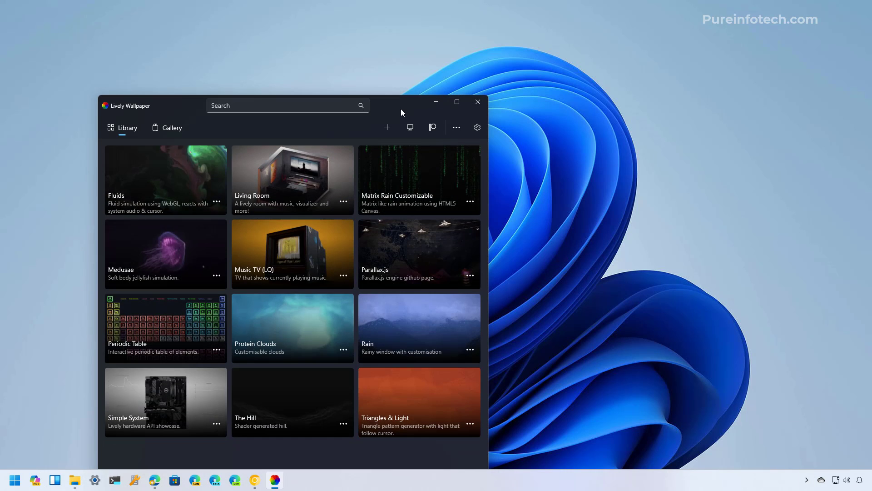
{"action": "left_click_drag", "start_coordinate": [401, 108], "coordinate": [345, 36]}
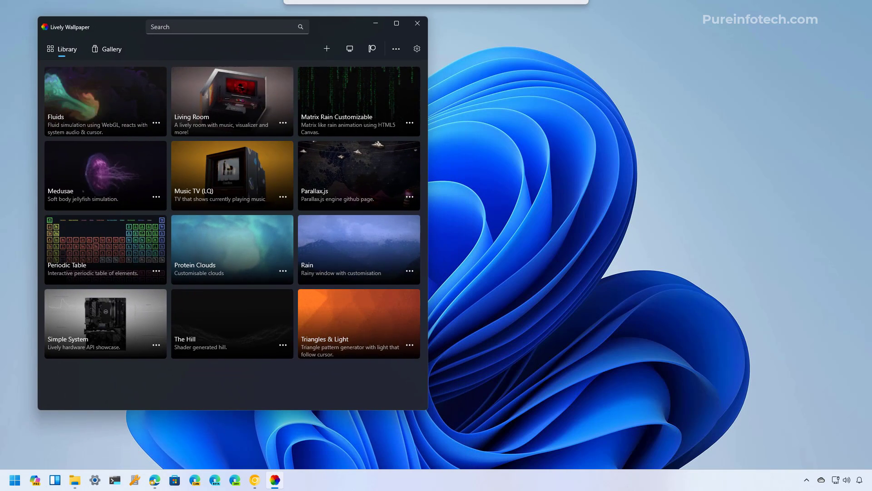
- Set the Fluids animation from the library as the desktop wallpaper
{"action": "left_click", "coordinate": [163, 132]}
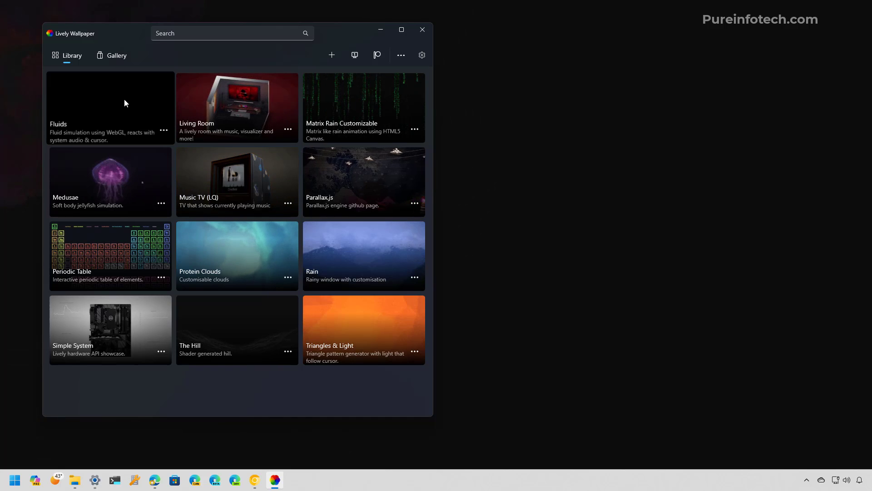
{"action": "left_click", "coordinate": [165, 131]}
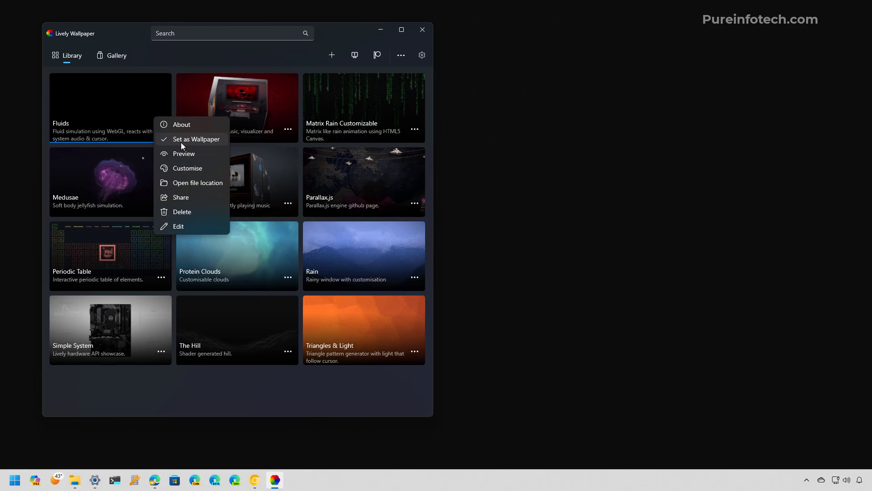
{"action": "left_click", "coordinate": [181, 143]}
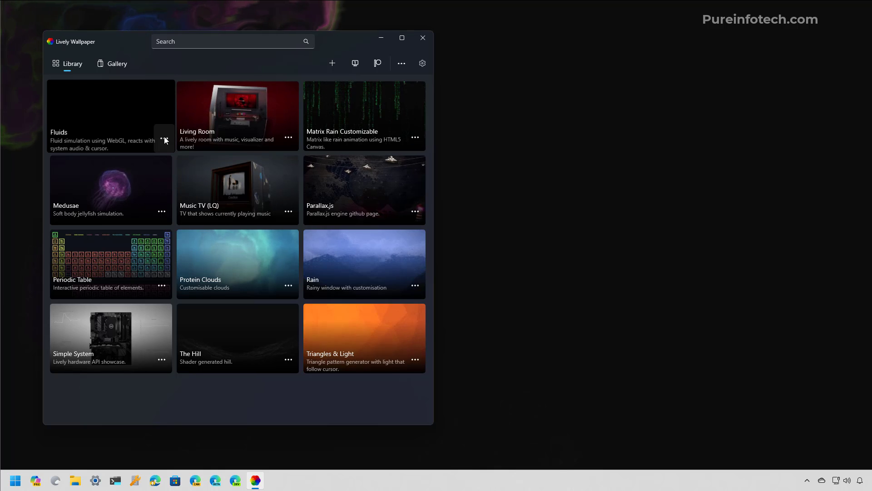
- Open the customisation settings of the Fluids wallpaper and review all its available options
{"action": "left_click", "coordinate": [164, 137]}
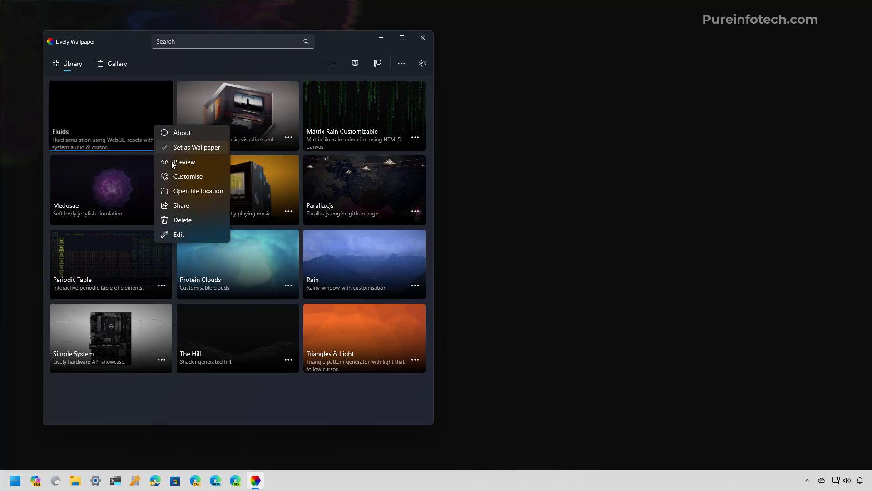
{"action": "left_click", "coordinate": [195, 179]}
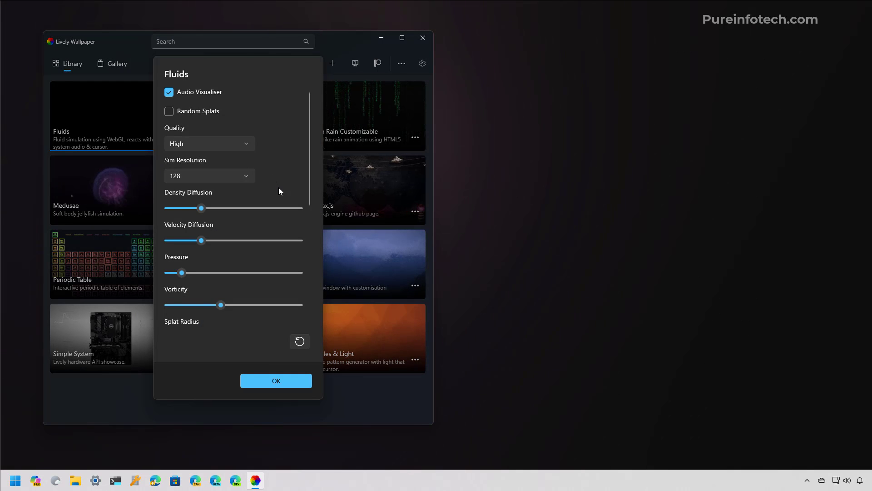
{"action": "scroll", "coordinate": [279, 190], "scroll_direction": "down", "scroll_amount": 4}
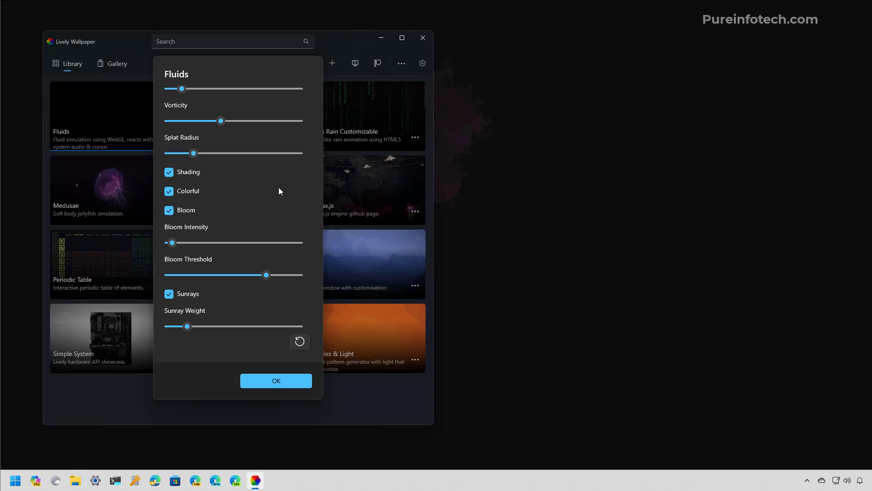
{"action": "scroll", "coordinate": [279, 188], "scroll_direction": "up", "scroll_amount": 2}
{"action": "scroll", "coordinate": [279, 187], "scroll_direction": "up", "scroll_amount": 4}
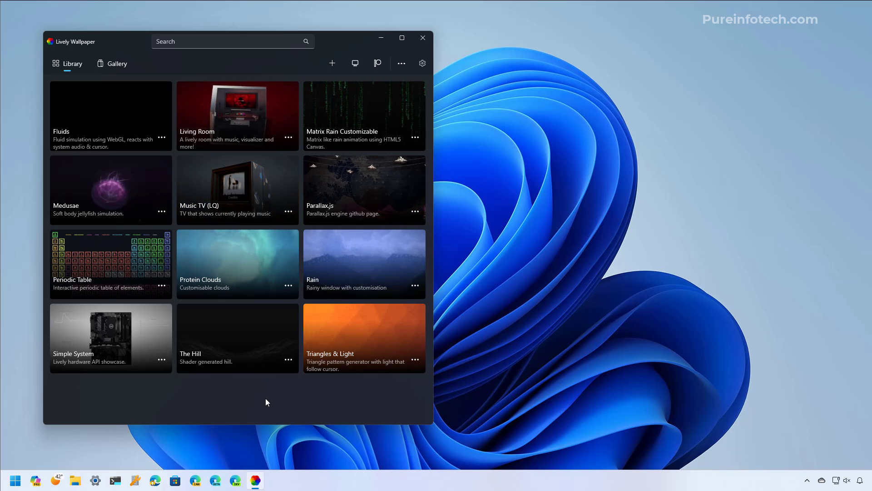
{"action": "left_click", "coordinate": [332, 64]}
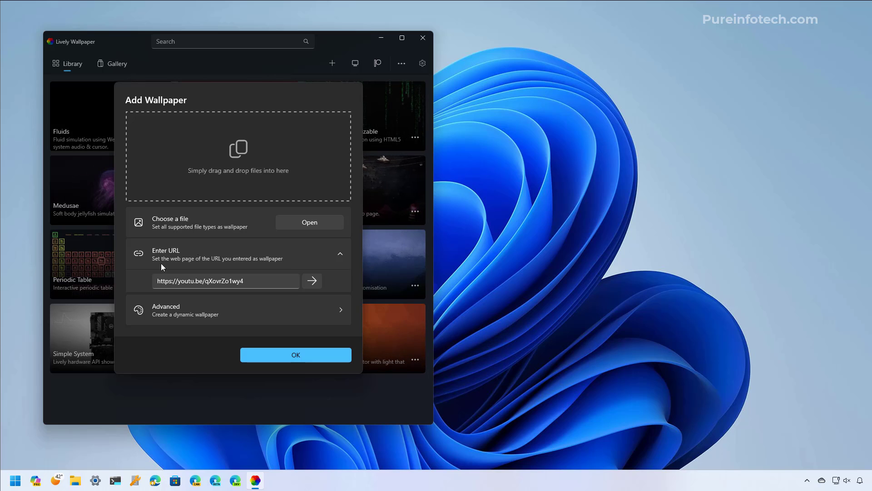
{"action": "triple_click", "coordinate": [270, 280]}
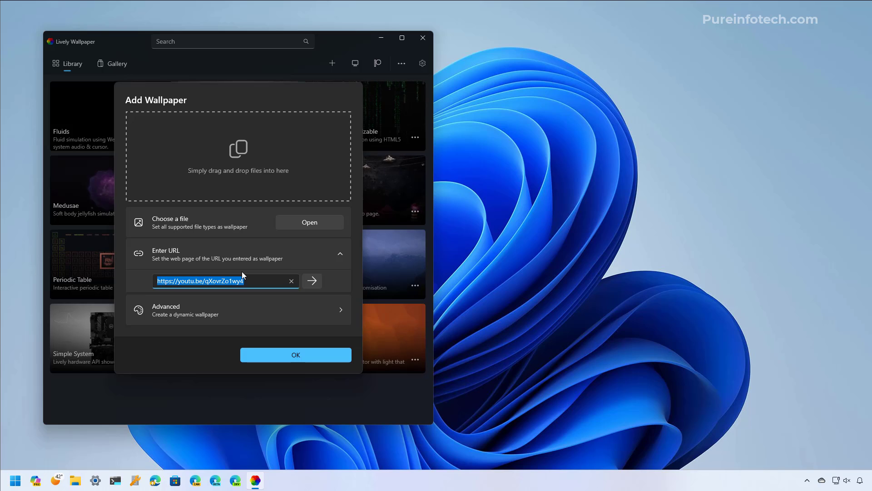
{"action": "type", "text": "https://www.youtube.com/watch?v=qXovrZo1wy4"}
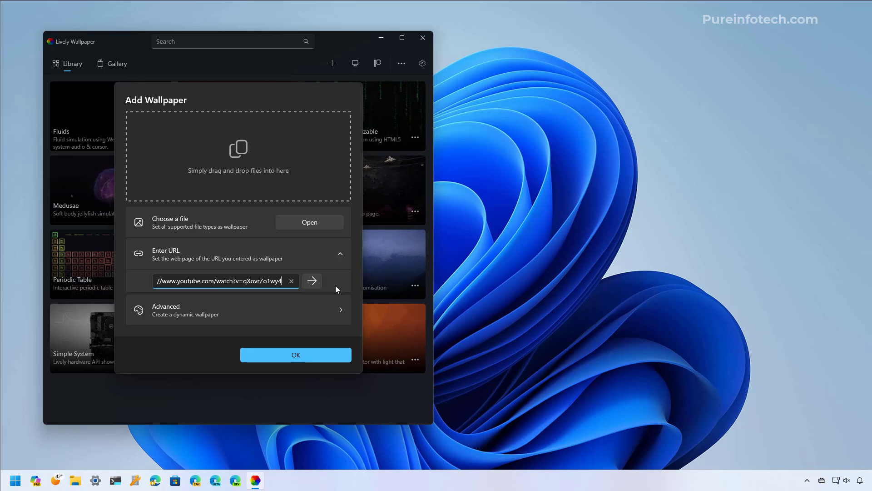
{"action": "left_click", "coordinate": [313, 280]}
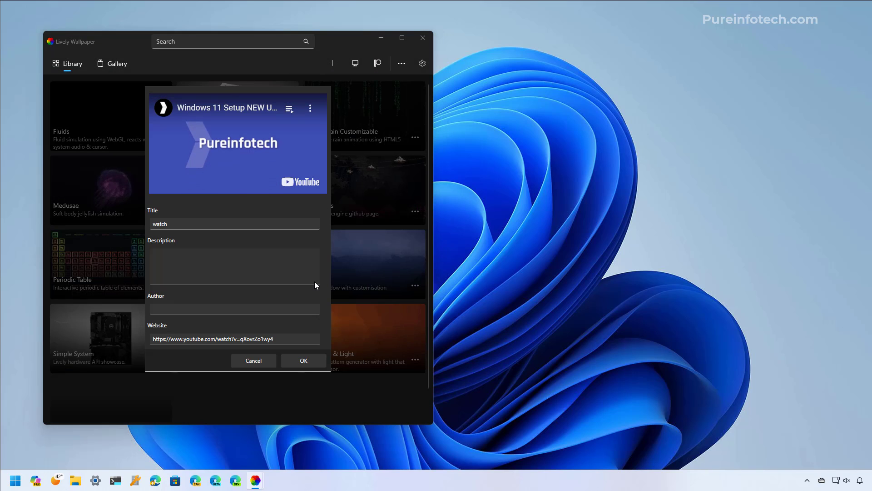
{"action": "left_click", "coordinate": [304, 362]}
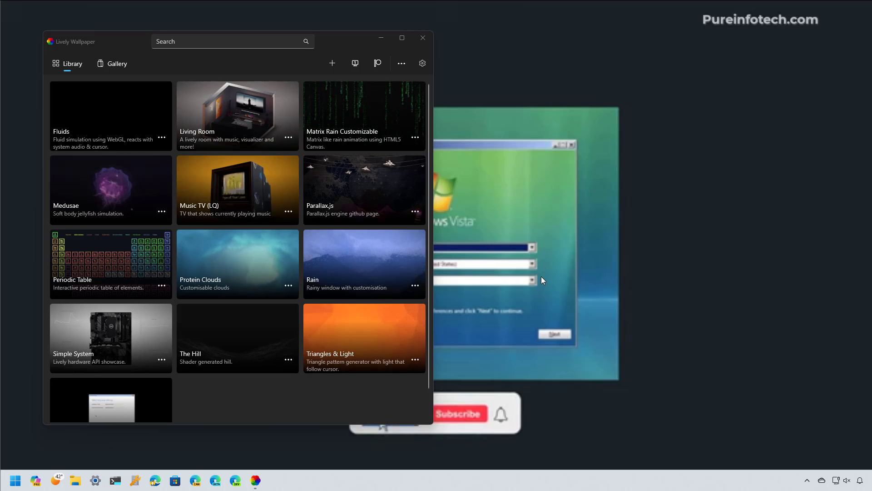
- Delete the YouTube video wallpaper named watch from the library and confirm the deletion
{"action": "scroll", "coordinate": [331, 393], "scroll_direction": "down", "scroll_amount": 1}
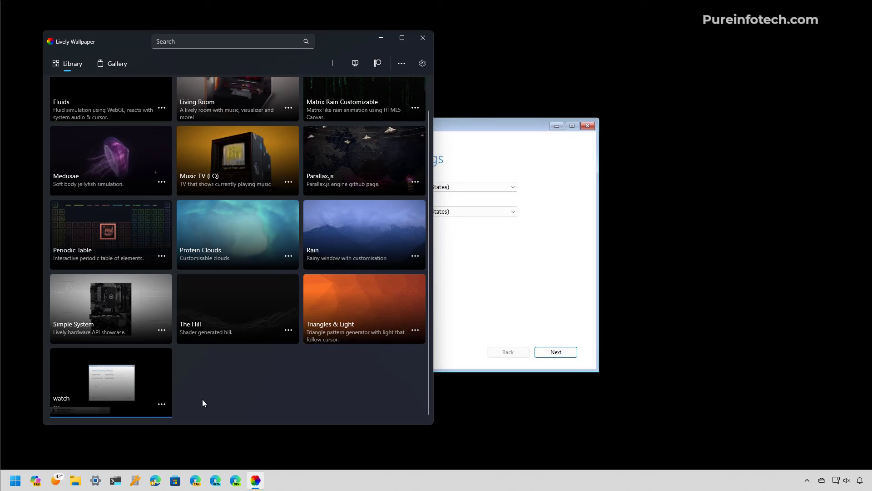
{"action": "left_click", "coordinate": [162, 404]}
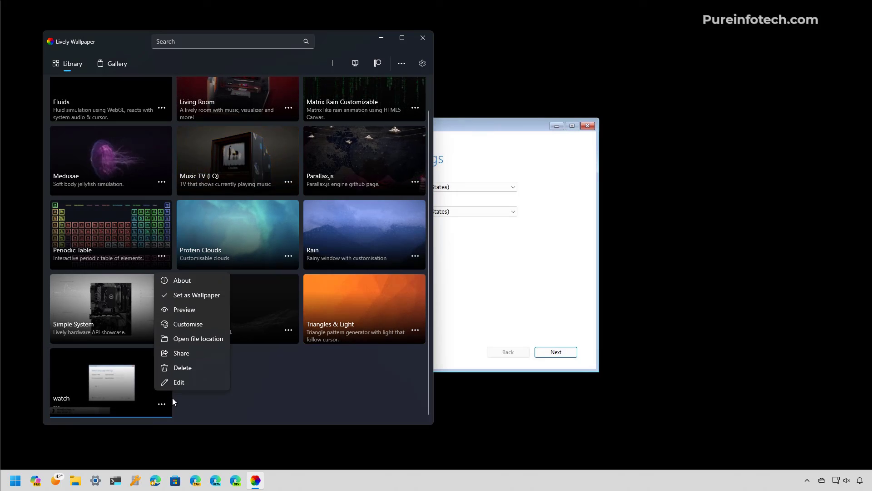
{"action": "left_click", "coordinate": [192, 369]}
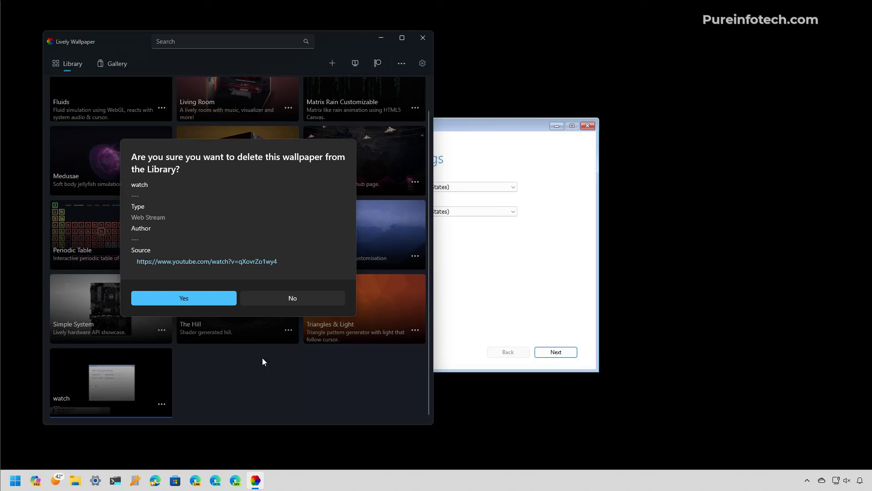
{"action": "left_click", "coordinate": [210, 303]}
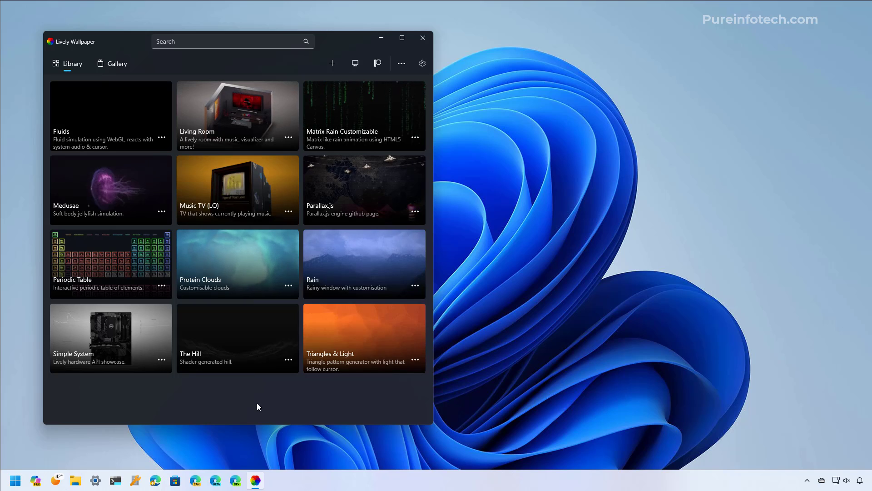
- Create an AI depth wallpaper from wallpaper.jpg in Downloads, downloading the required additional files, and minimise the window to view the desktop
{"action": "left_click", "coordinate": [333, 63]}
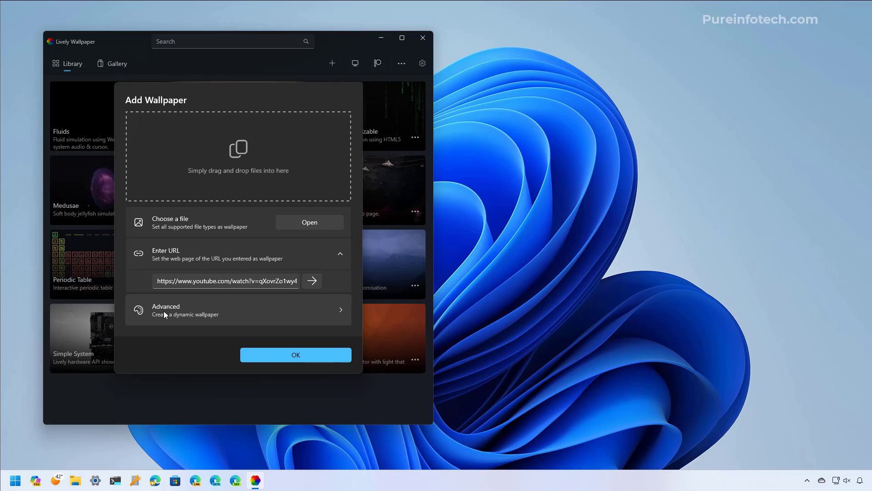
{"action": "left_click", "coordinate": [162, 311]}
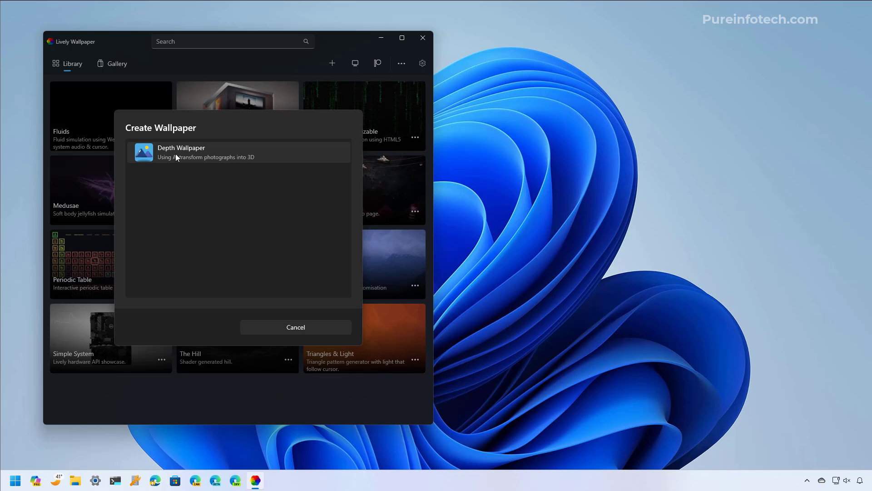
{"action": "left_click", "coordinate": [176, 154]}
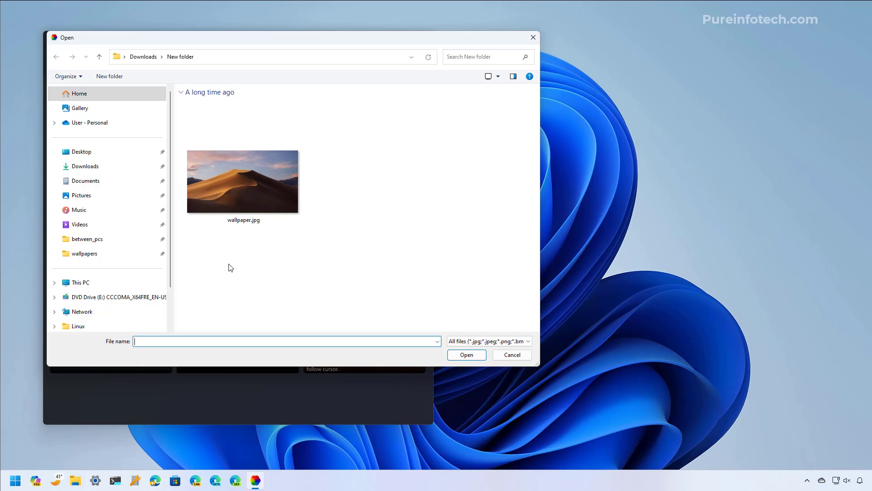
{"action": "key", "text": "Escape"}
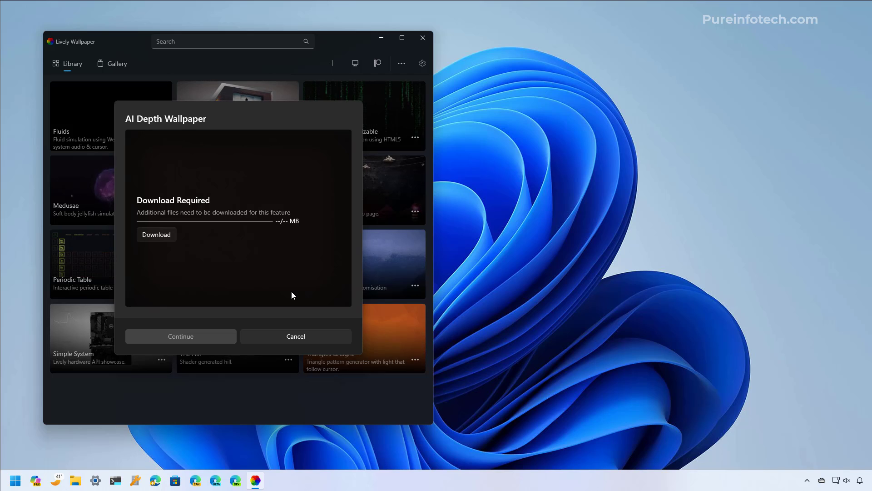
{"action": "left_click", "coordinate": [161, 238]}
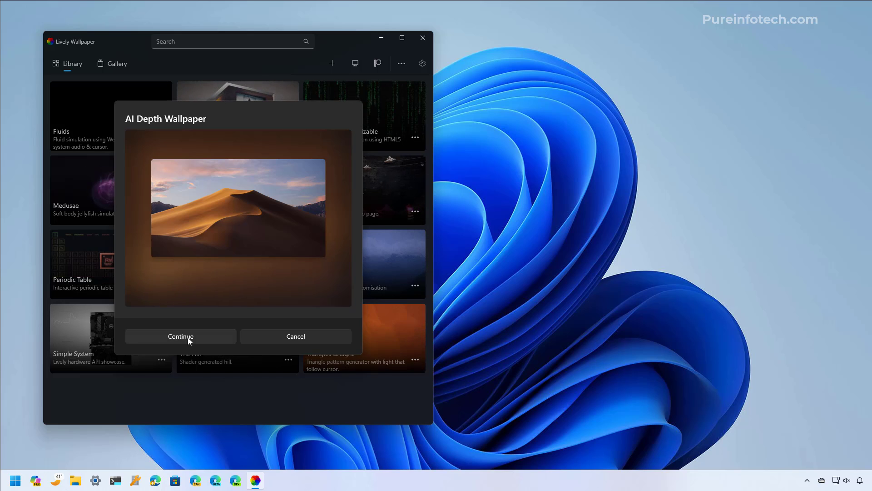
{"action": "left_click", "coordinate": [188, 337]}
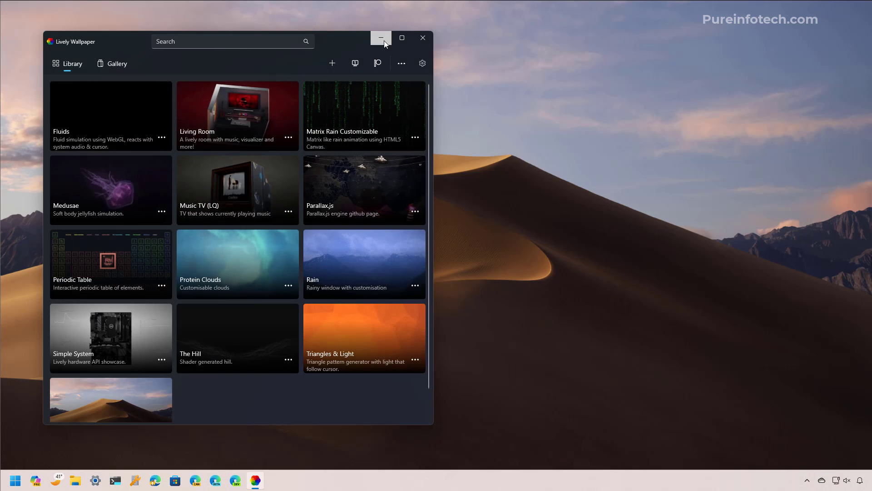
{"action": "left_click", "coordinate": [384, 40]}
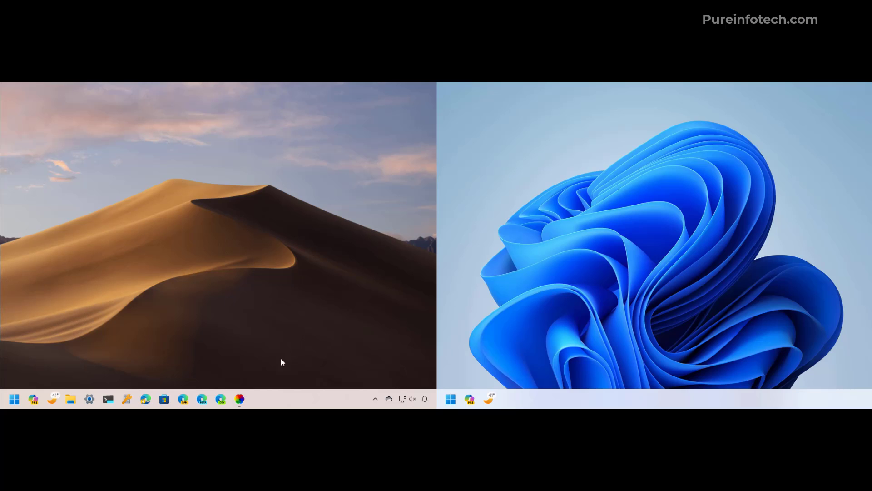
- Try the wallpaper placement methods in the display options, first spanning across screens and then duplicating the same wallpaper
{"action": "left_click", "coordinate": [244, 399]}
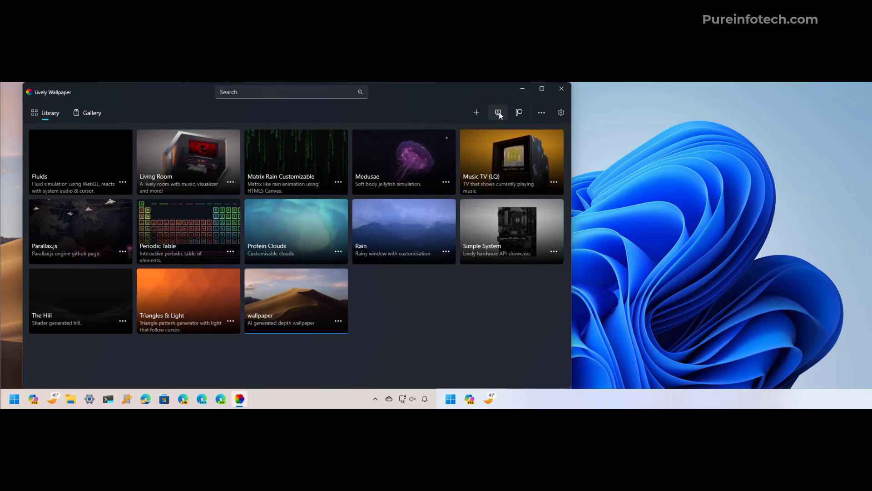
{"action": "left_click", "coordinate": [499, 112]}
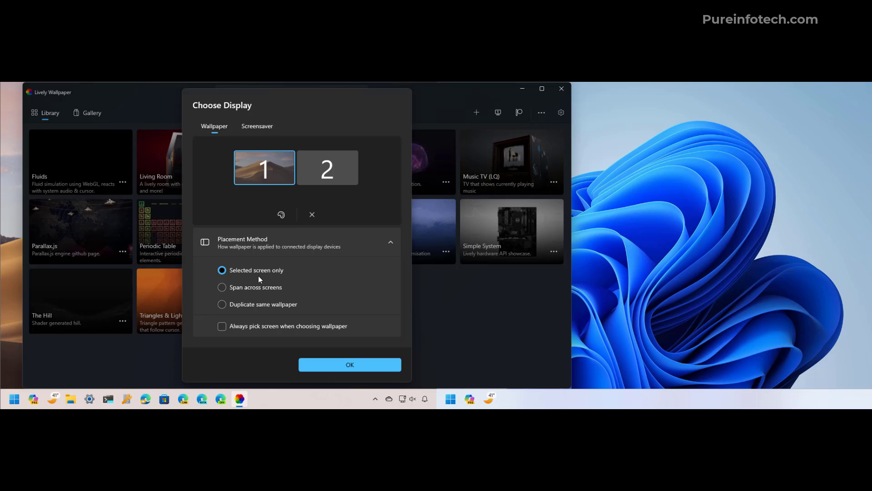
{"action": "left_click", "coordinate": [222, 287]}
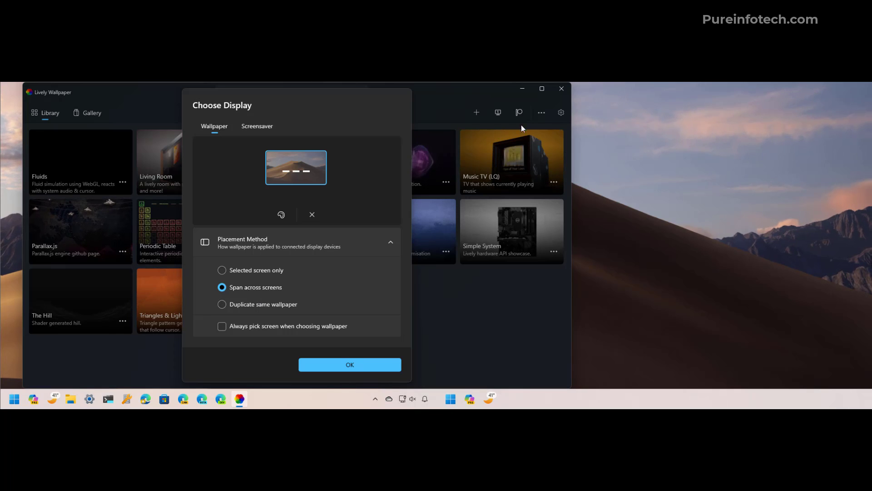
{"action": "left_click", "coordinate": [523, 89]}
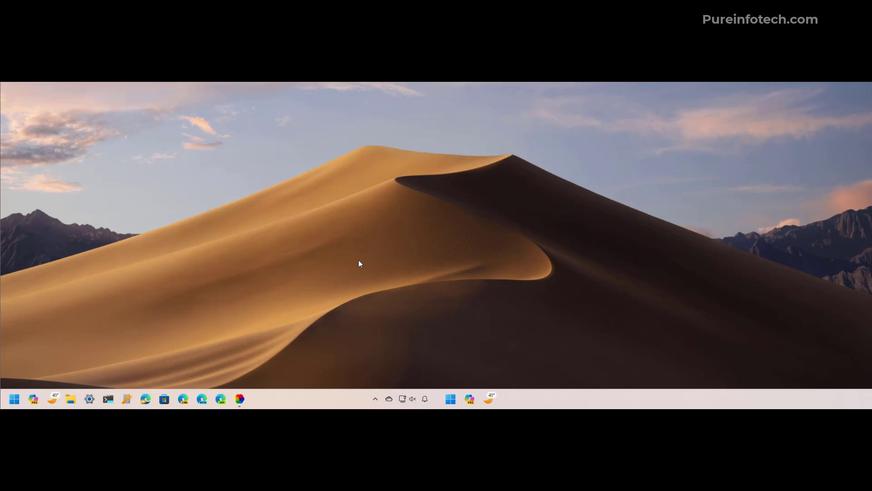
{"action": "left_click", "coordinate": [284, 309]}
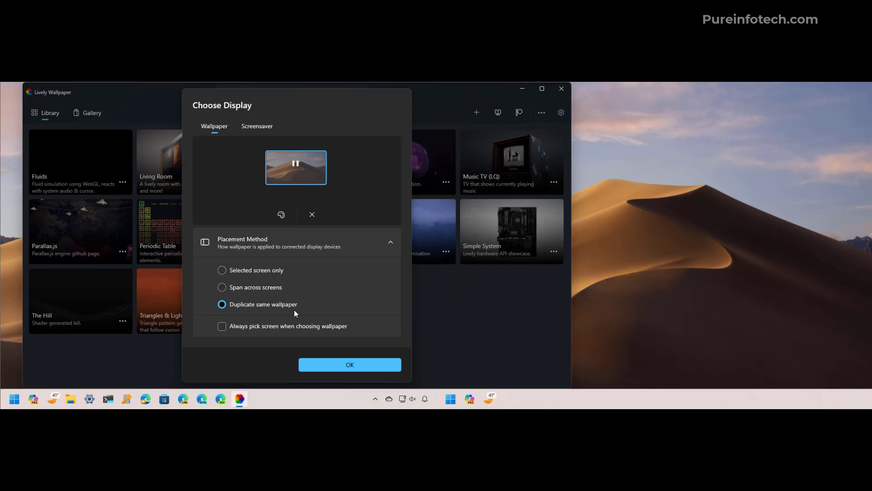
- Set the wallpaper placement method to selected screen only and enable always picking the screen when choosing a wallpaper
{"action": "left_click", "coordinate": [223, 270]}
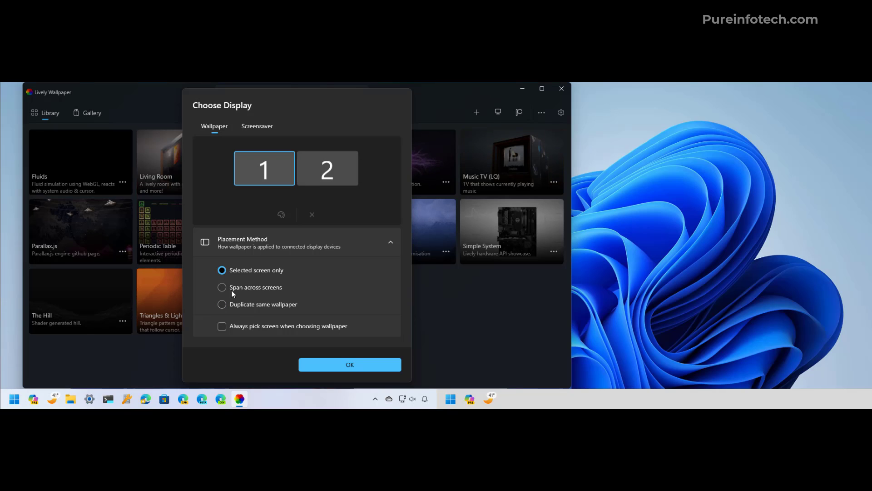
{"action": "left_click", "coordinate": [223, 326]}
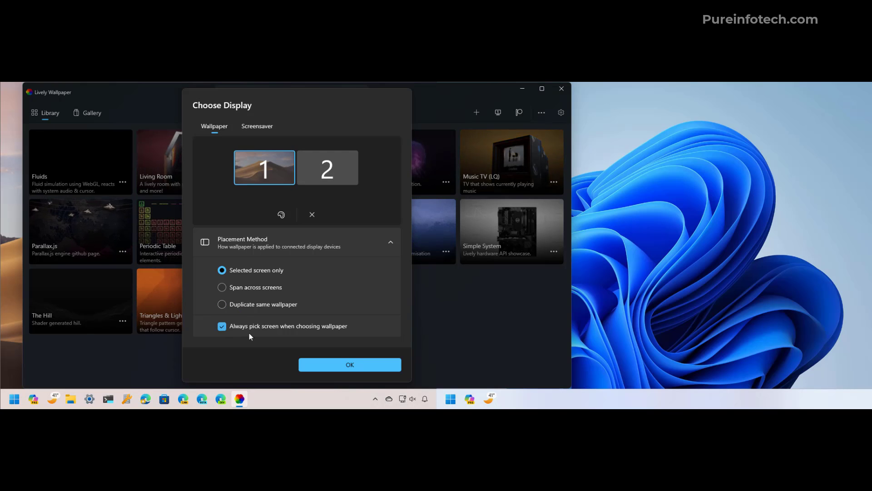
{"action": "left_click", "coordinate": [335, 364]}
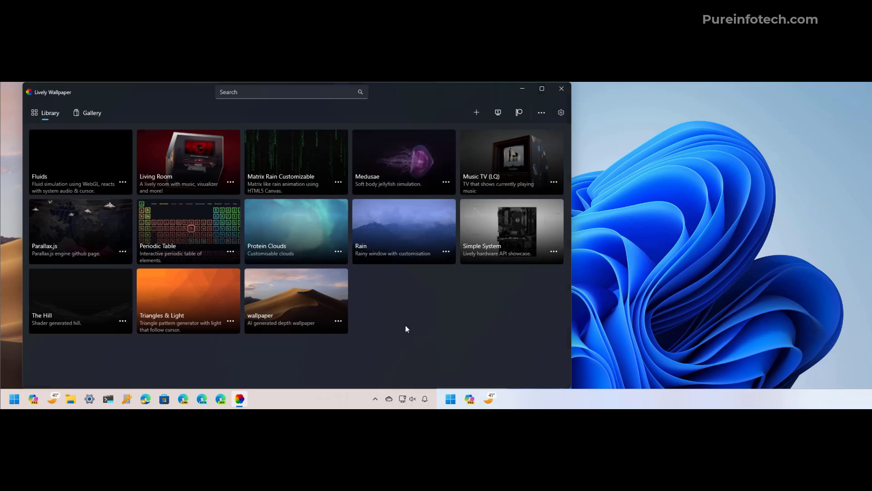
- Apply Protein Clouds to display 2 and Triangles & Light to display 1, and minimise the window to view both
{"action": "double_click", "coordinate": [302, 228]}
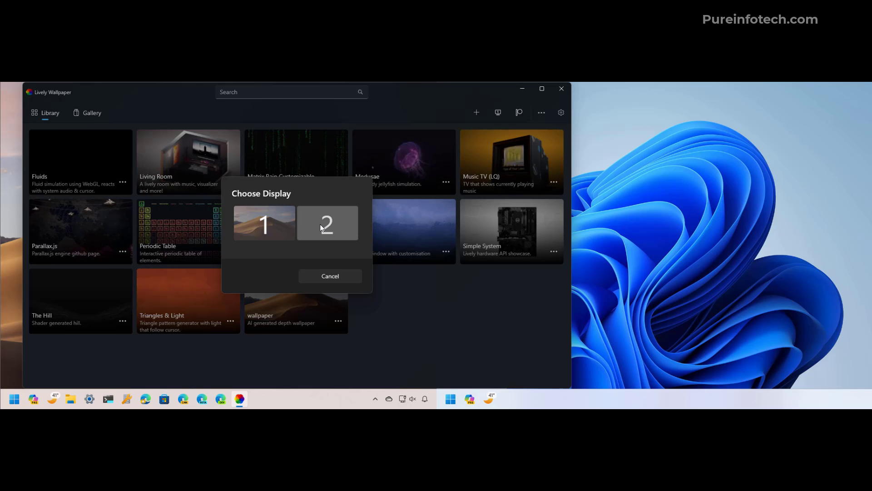
{"action": "left_click", "coordinate": [321, 227]}
{"action": "double_click", "coordinate": [170, 299]}
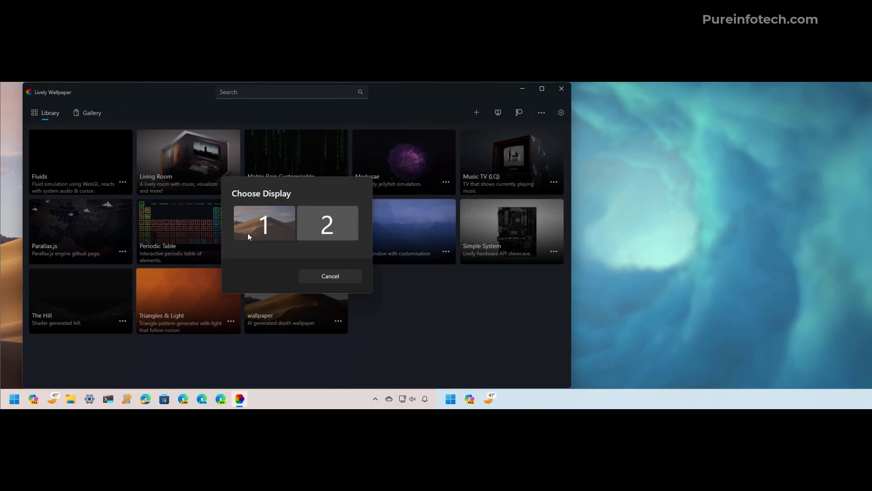
{"action": "left_click", "coordinate": [270, 222]}
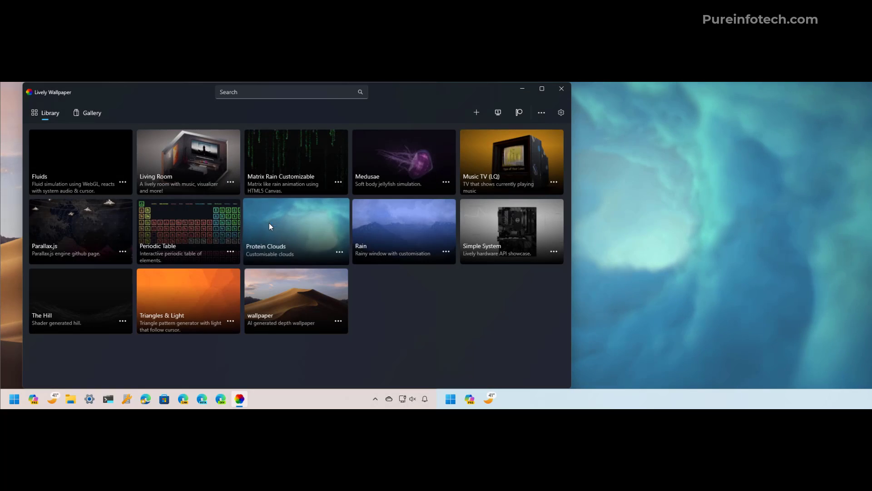
{"action": "left_click", "coordinate": [523, 92]}
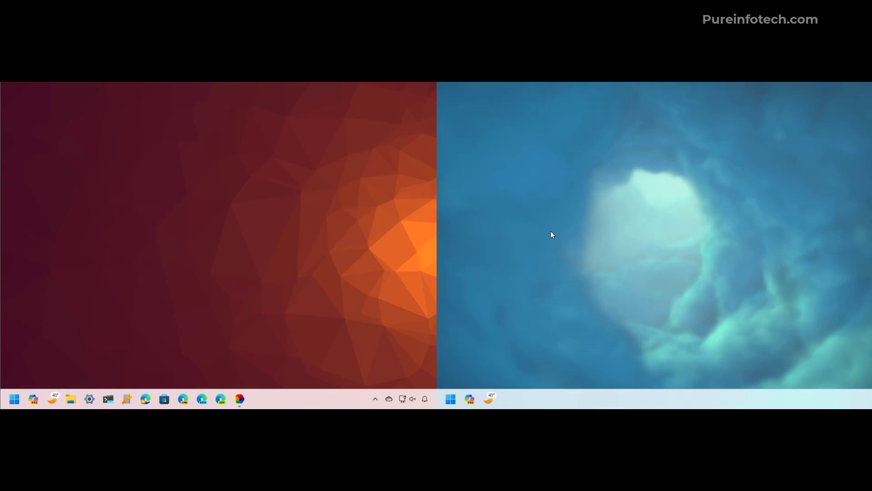
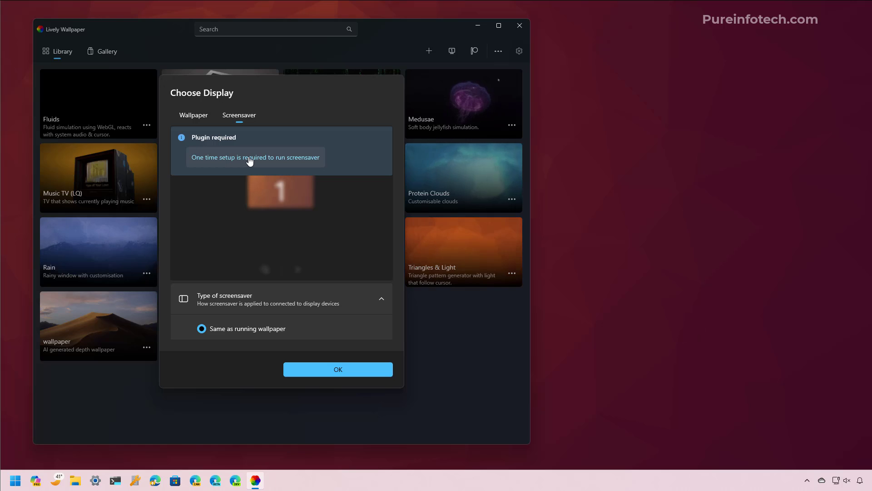
- Follow the one-time screensaver setup link to its GitHub wiki page, download lively_screen_saver.zip and open the archive
{"action": "left_click", "coordinate": [250, 158]}
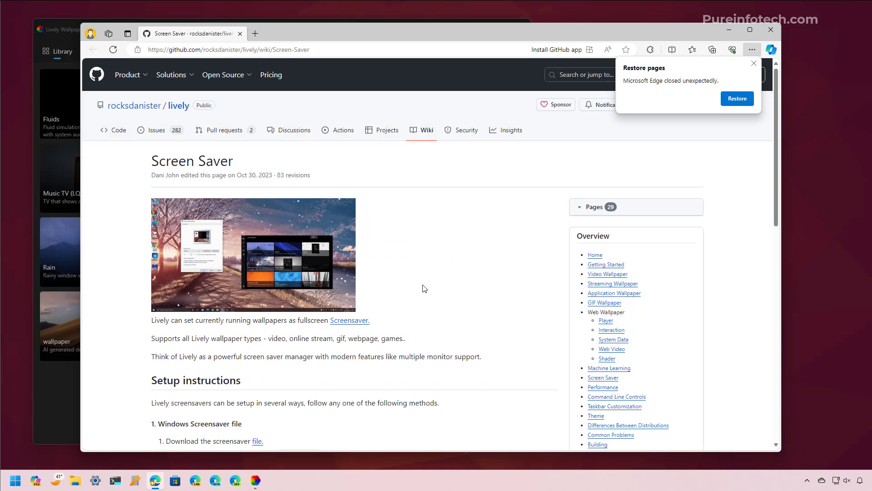
{"action": "left_click", "coordinate": [754, 64]}
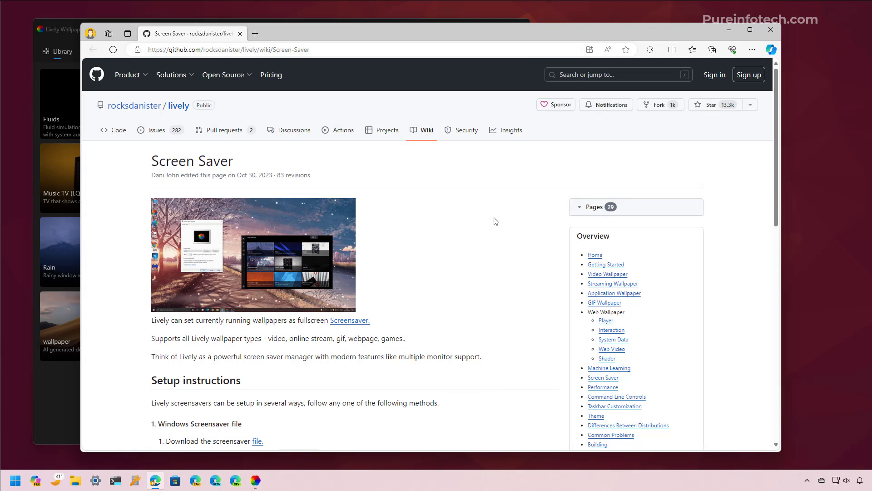
{"action": "scroll", "coordinate": [494, 221], "scroll_direction": "down", "scroll_amount": 1}
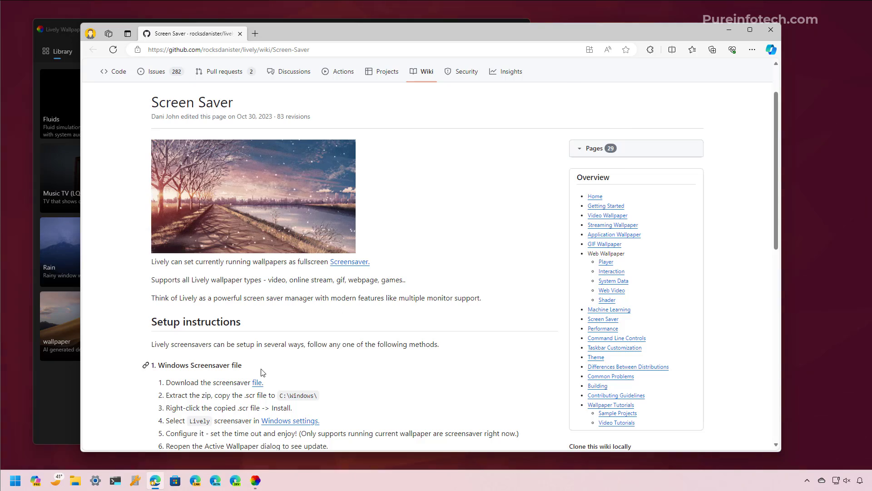
{"action": "scroll", "coordinate": [432, 245], "scroll_direction": "down", "scroll_amount": 2}
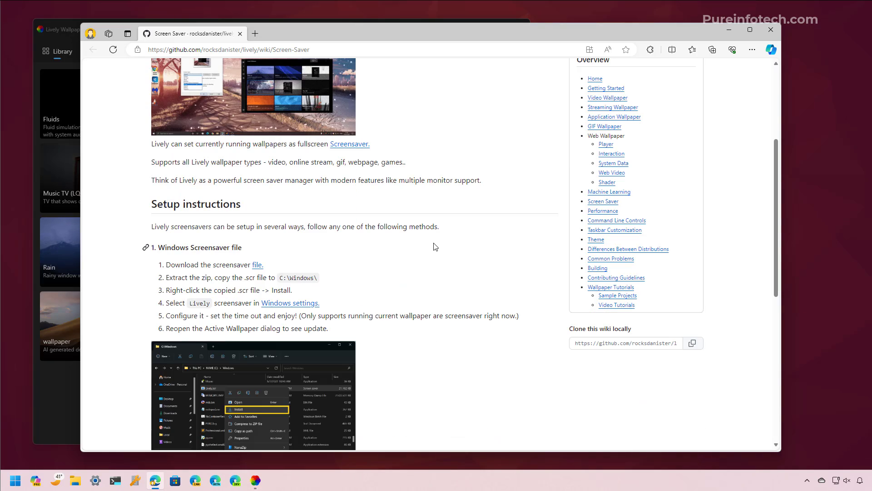
{"action": "left_click", "coordinate": [260, 269]}
{"action": "left_click", "coordinate": [585, 88]}
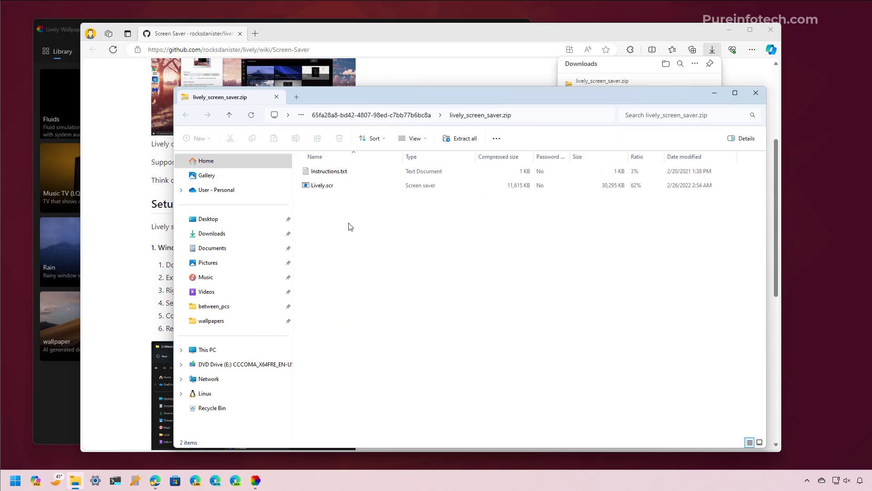
- Extract all files of lively_screen_saver.zip to the lively_screen_saver folder in Documents, showing the extracted files when complete
{"action": "left_click_drag", "start_coordinate": [331, 214], "coordinate": [329, 167]}
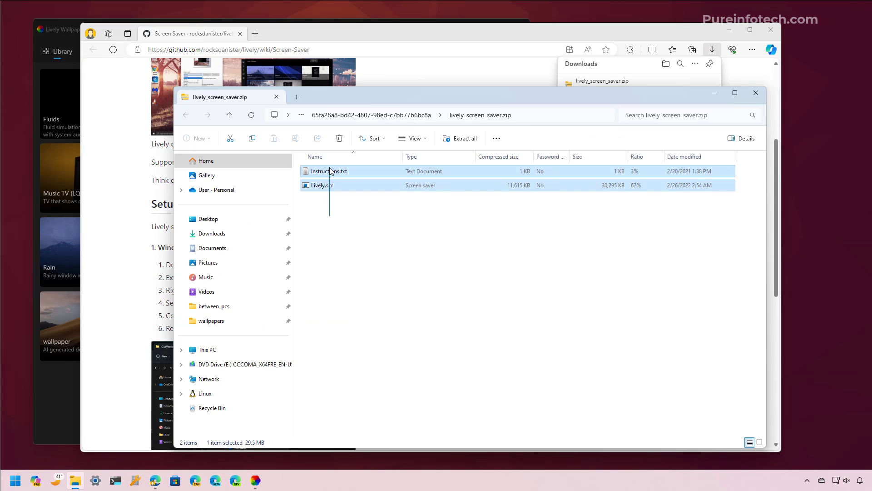
{"action": "left_click", "coordinate": [474, 142]}
{"action": "left_click", "coordinate": [520, 327]}
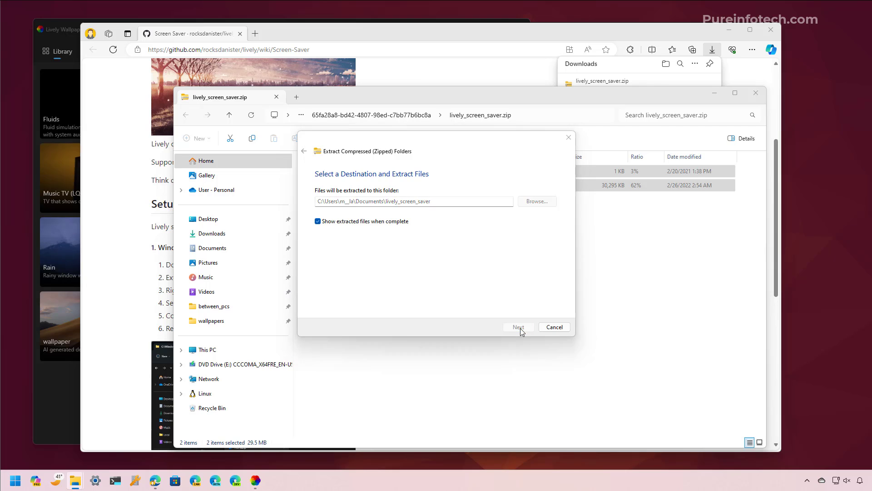
- Copy Lively.scr from the extracted folder into C:\Windows, granting the required administrator permission
{"action": "right_click", "coordinate": [354, 196]}
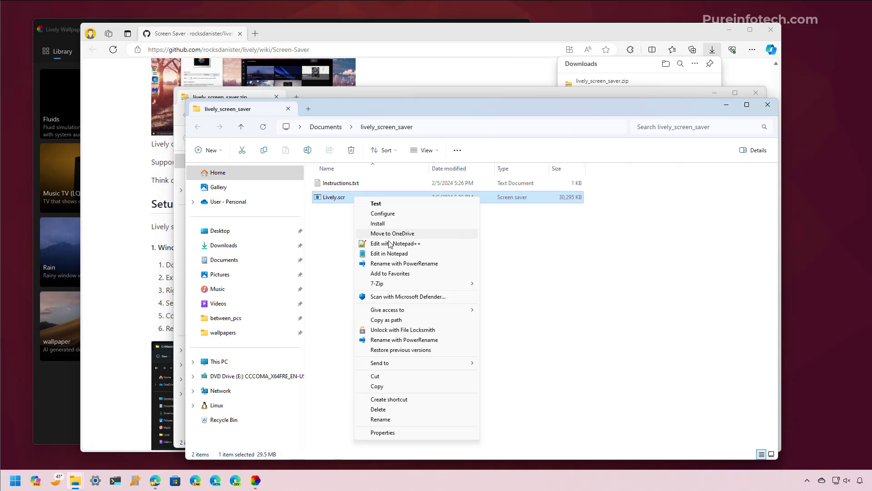
{"action": "left_click", "coordinate": [388, 386]}
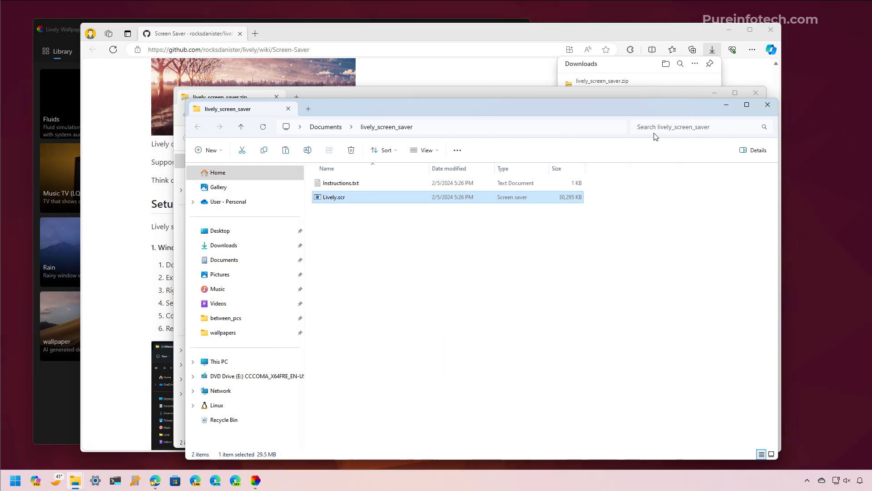
{"action": "left_click", "coordinate": [768, 105]}
{"action": "left_click", "coordinate": [557, 115]}
{"action": "type", "text": "c:"}
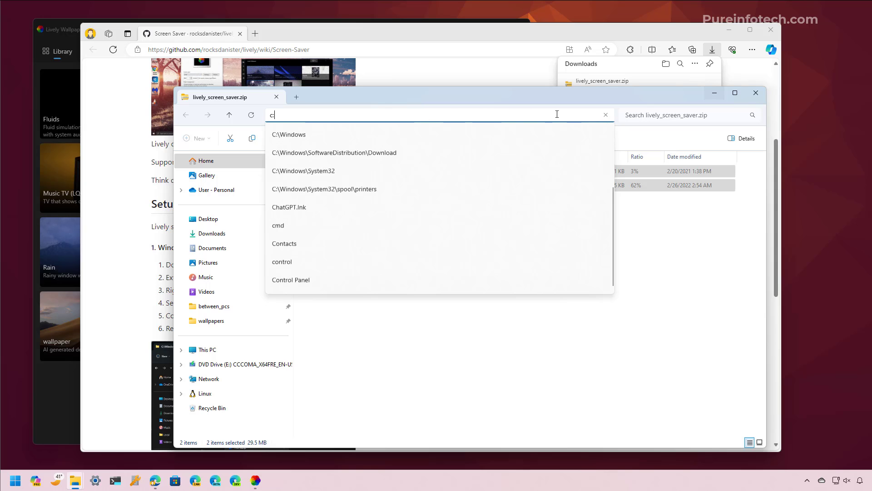
{"action": "type", "text": "\\windows"}
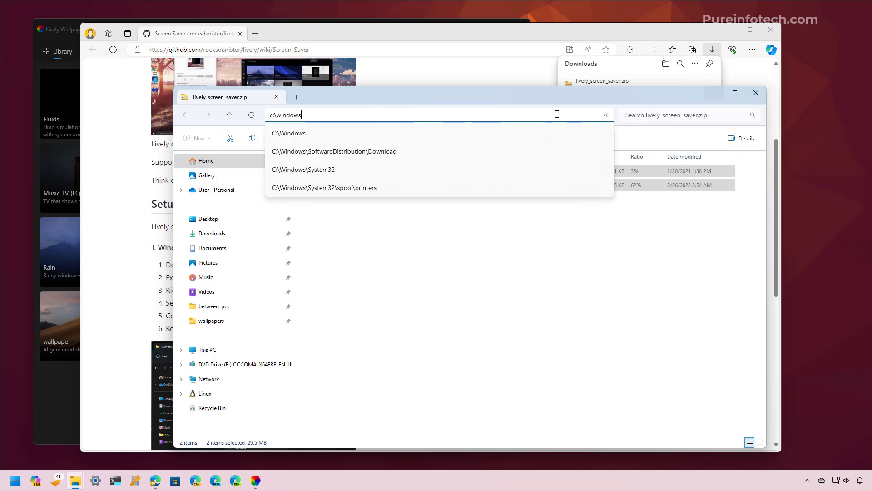
{"action": "left_click", "coordinate": [407, 128]}
{"action": "right_click", "coordinate": [640, 232]}
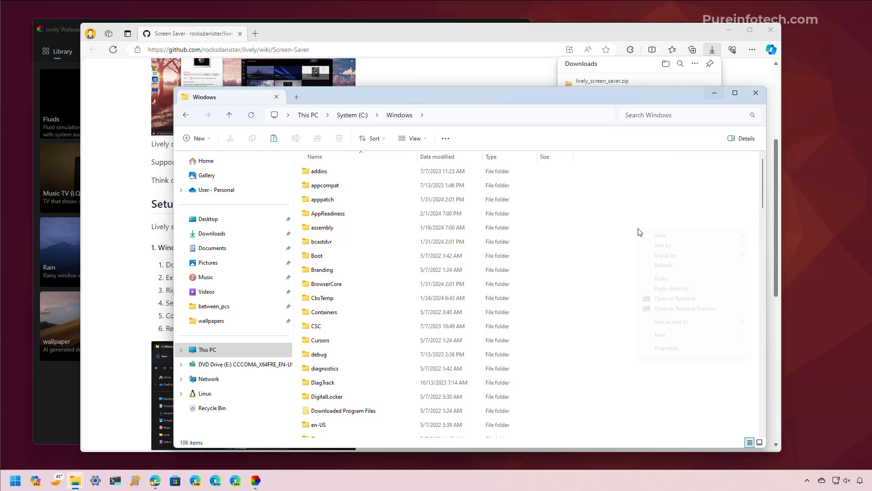
{"action": "left_click", "coordinate": [663, 281]}
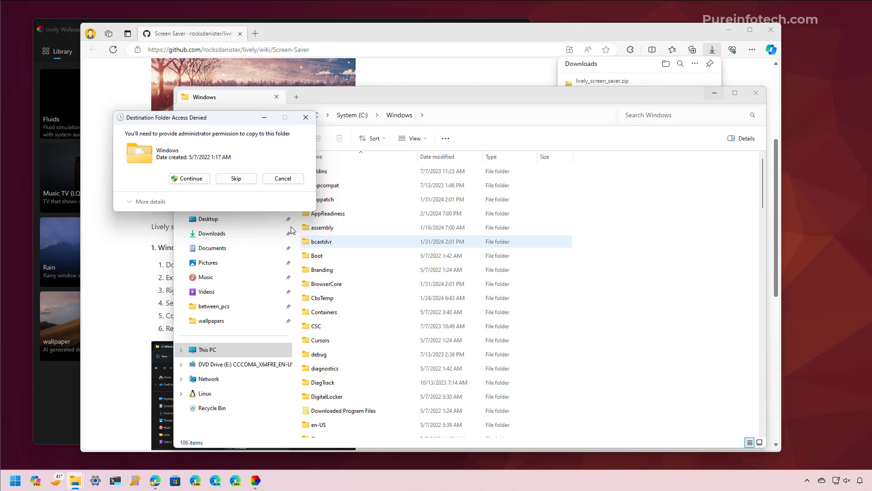
{"action": "left_click", "coordinate": [190, 178]}
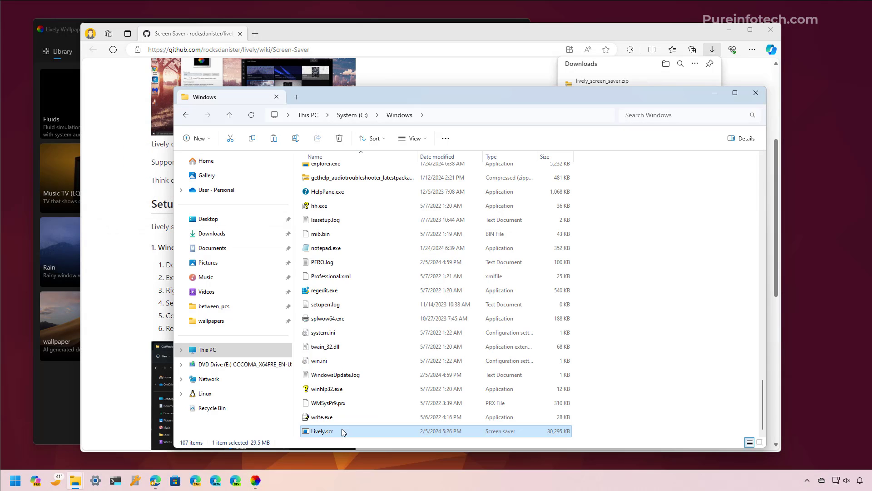
- Install the Lively.scr screen saver from C:\Windows, allowing it to run despite the SmartScreen block
{"action": "right_click", "coordinate": [341, 429]}
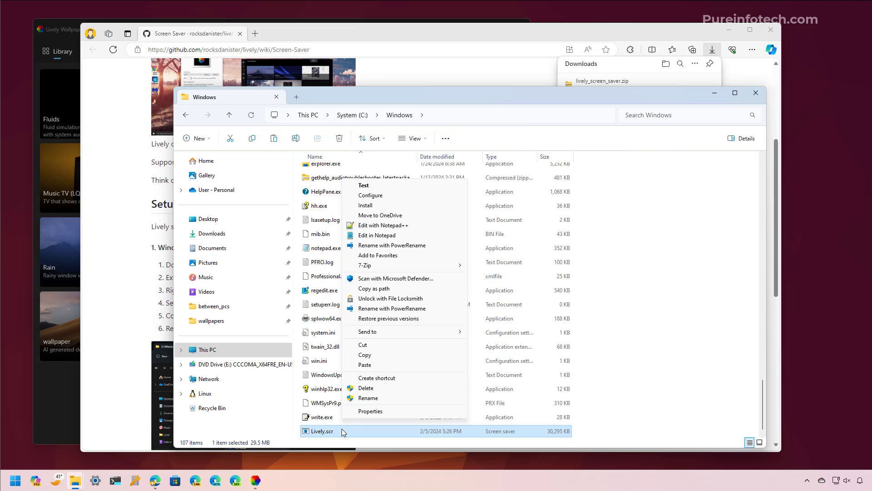
{"action": "left_click", "coordinate": [380, 207]}
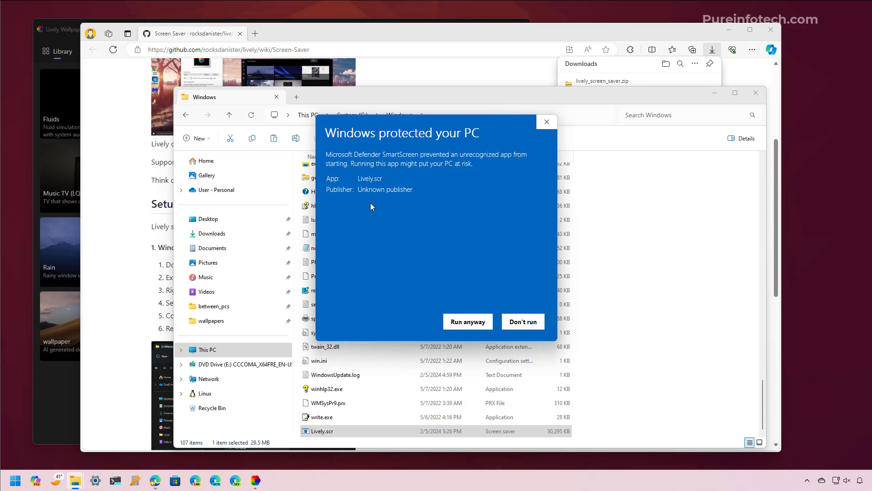
{"action": "left_click", "coordinate": [456, 325]}
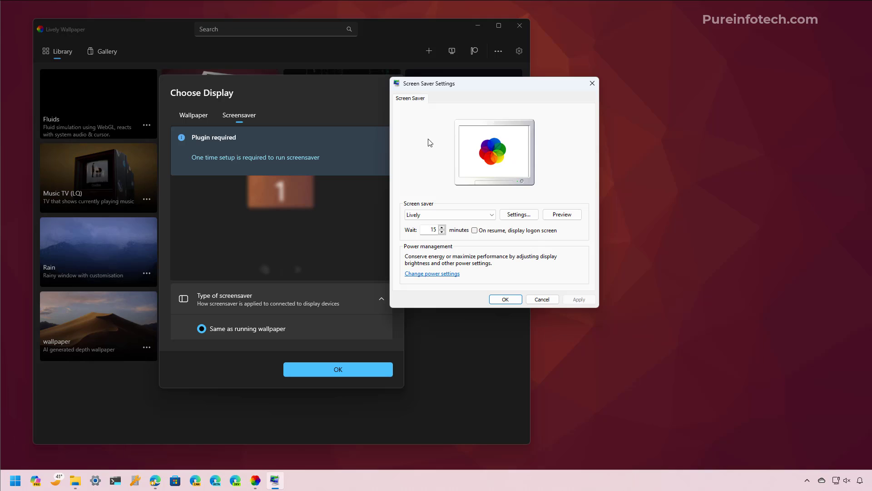
- Apply Lively as the Windows screen saver and close the Screen Saver Settings and Choose Display dialogs
{"action": "left_click", "coordinate": [430, 215]}
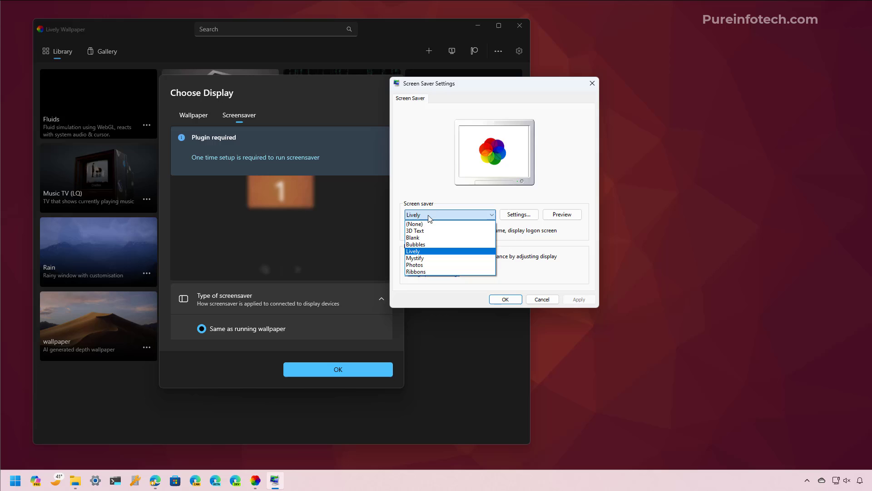
{"action": "left_click", "coordinate": [421, 251]}
{"action": "left_click", "coordinate": [579, 300]}
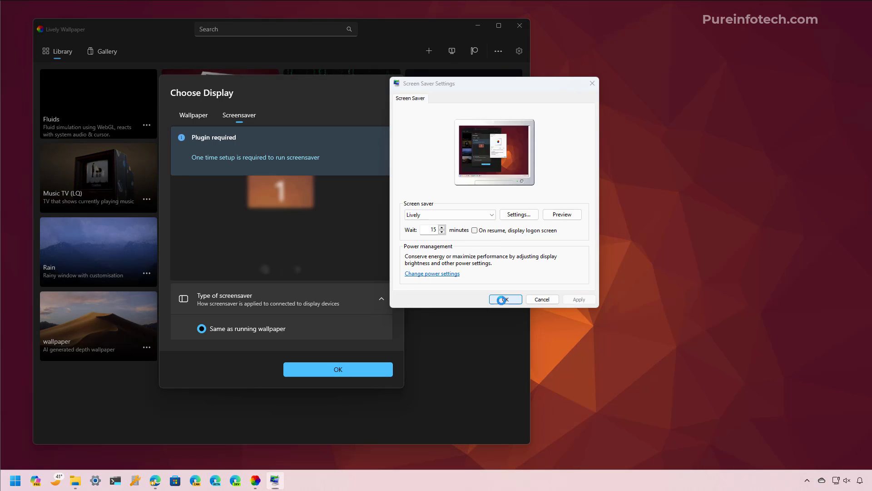
{"action": "left_click", "coordinate": [506, 299]}
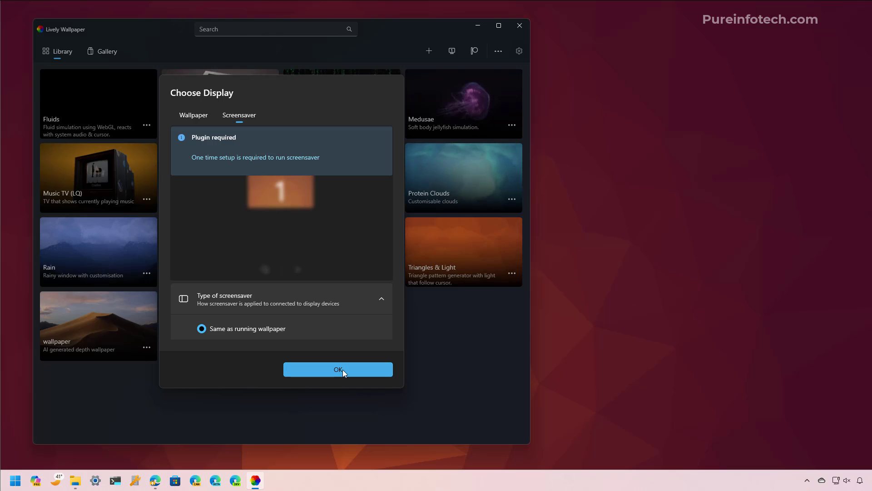
{"action": "left_click", "coordinate": [343, 369]}
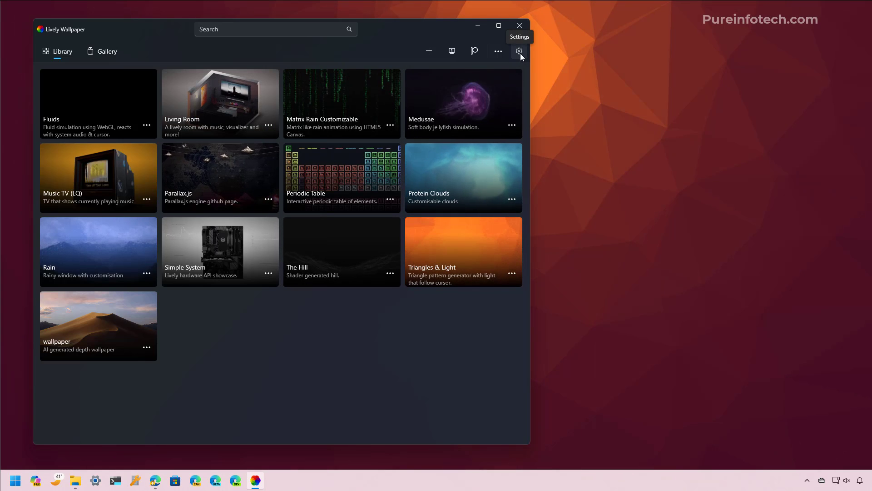
- Open Lively's settings in a maximised window, set the user interface to Lite, and check the wallpaper directory path
{"action": "left_click", "coordinate": [520, 50]}
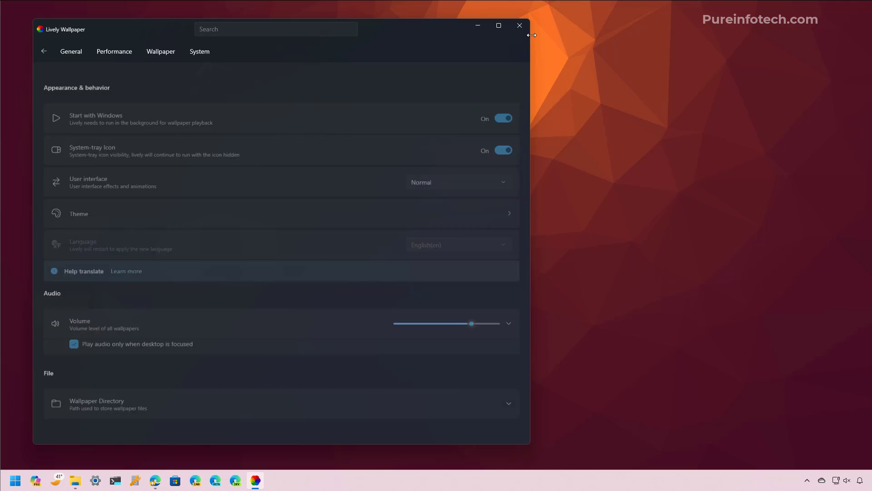
{"action": "left_click", "coordinate": [498, 26]}
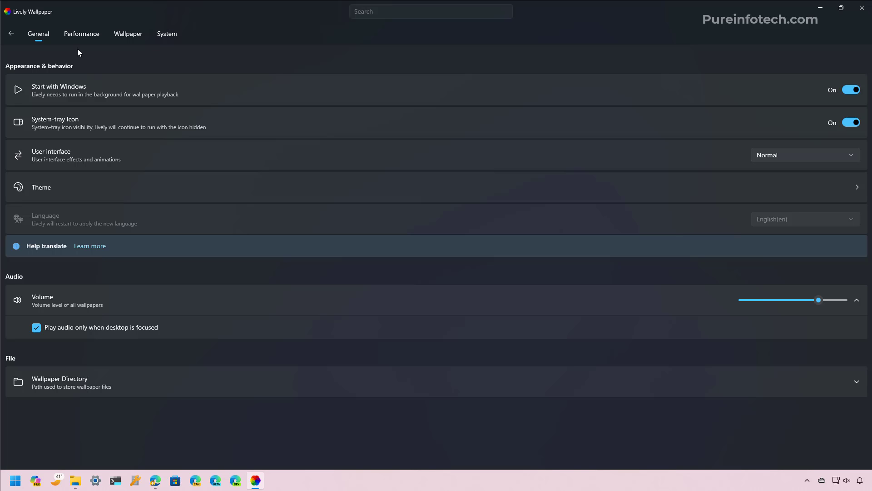
{"action": "left_click", "coordinate": [789, 154]}
{"action": "left_click", "coordinate": [778, 173]}
{"action": "left_click", "coordinate": [97, 381]}
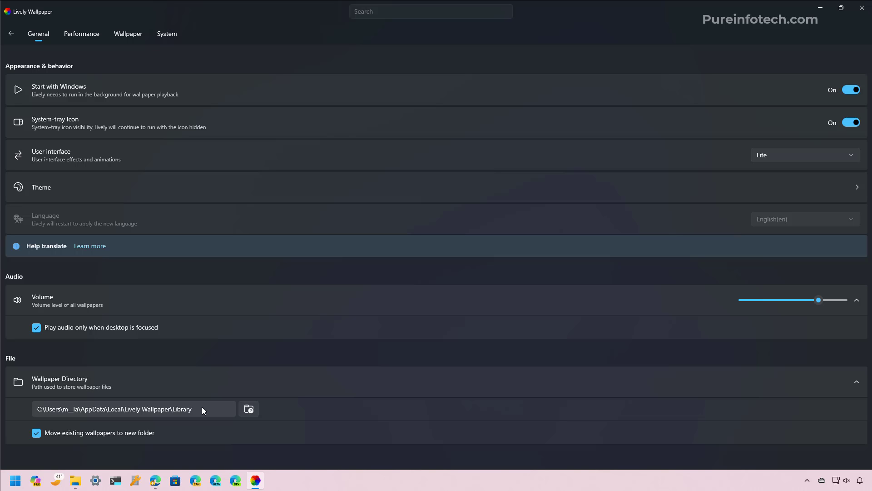
{"action": "left_click", "coordinate": [200, 383]}
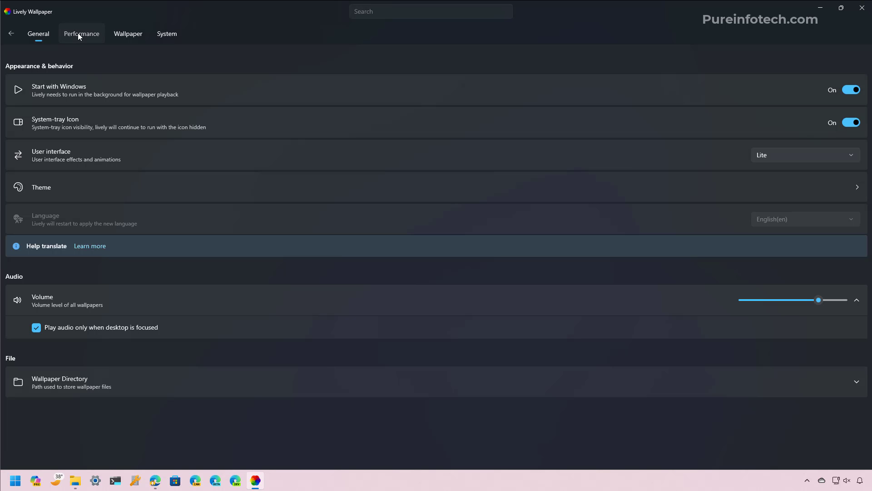
- Add msedge to the application rules in the performance settings so the wallpaper pauses when it runs
{"action": "left_click", "coordinate": [79, 36]}
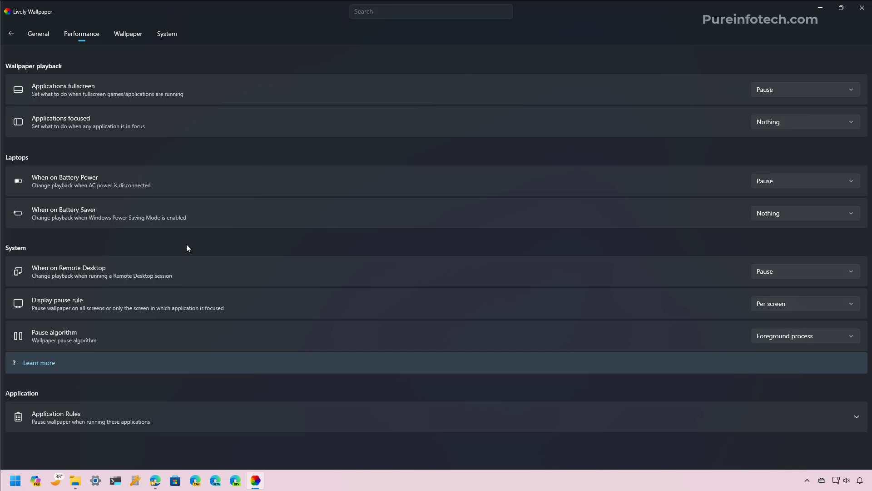
{"action": "left_click", "coordinate": [100, 415]}
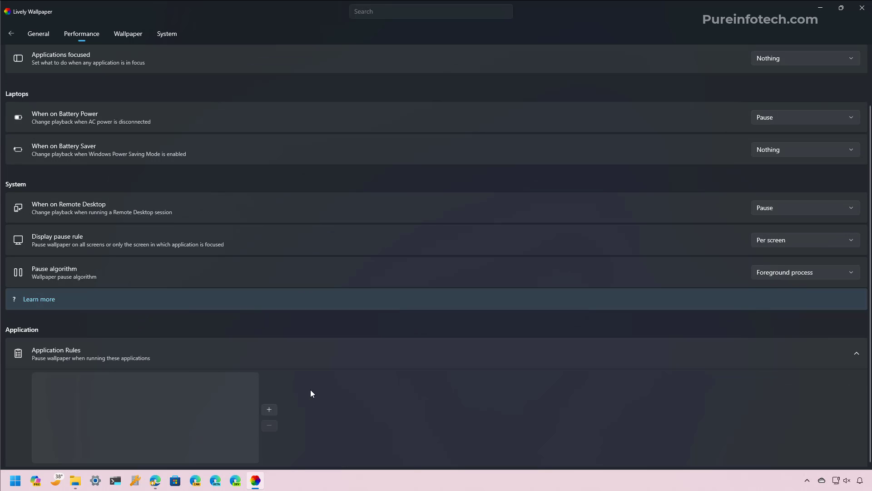
{"action": "left_click", "coordinate": [269, 410]}
{"action": "left_click", "coordinate": [384, 177]}
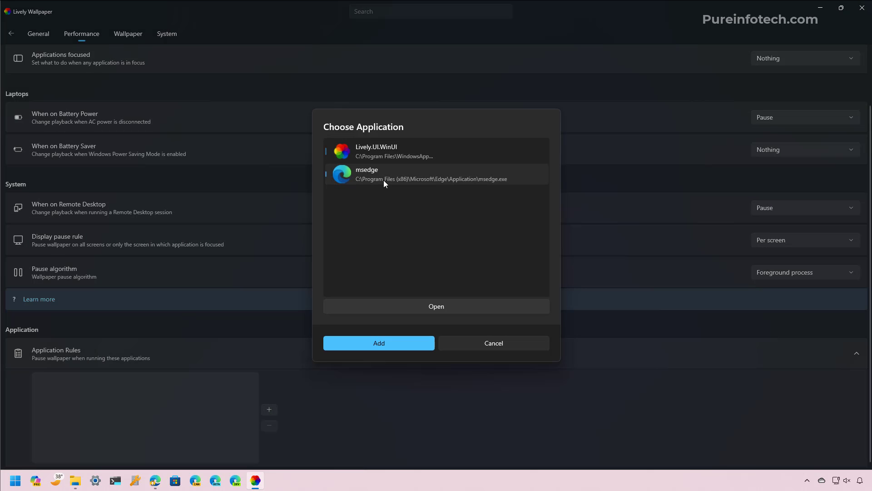
{"action": "left_click", "coordinate": [378, 342]}
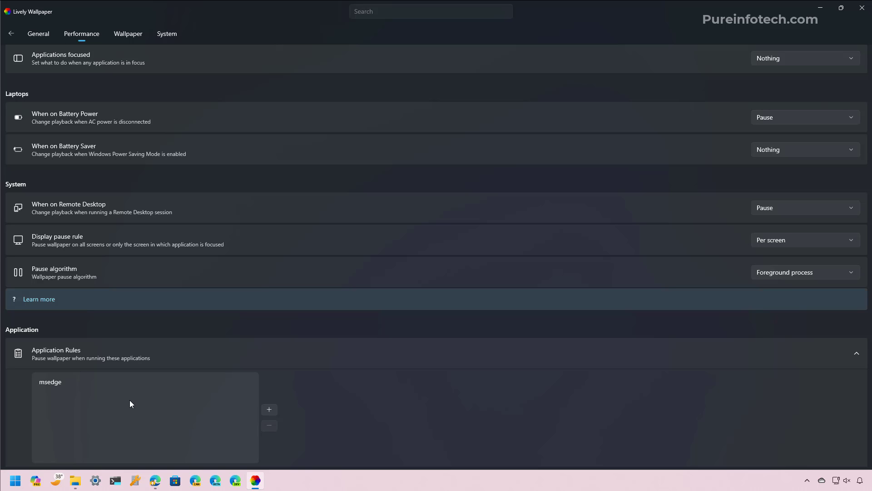
- Turn on Desktop picture in the wallpaper settings and review the wallpaper input choices and the System settings
{"action": "left_click", "coordinate": [128, 34]}
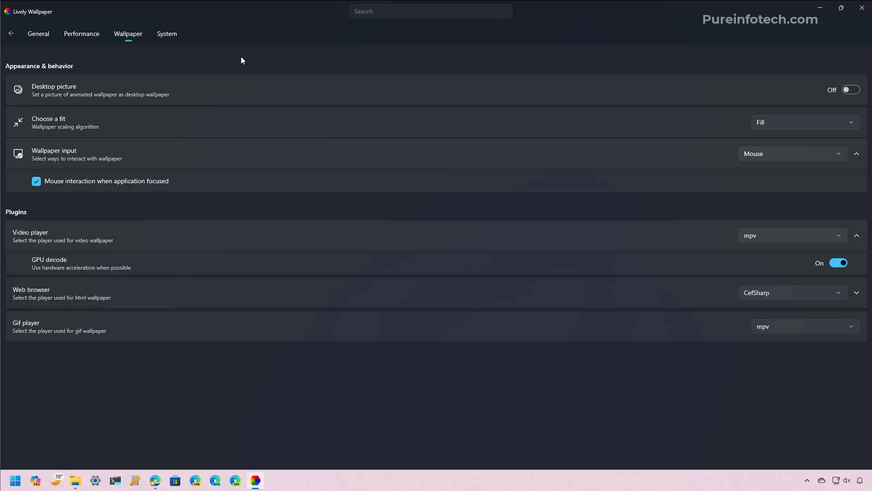
{"action": "left_click", "coordinate": [854, 91]}
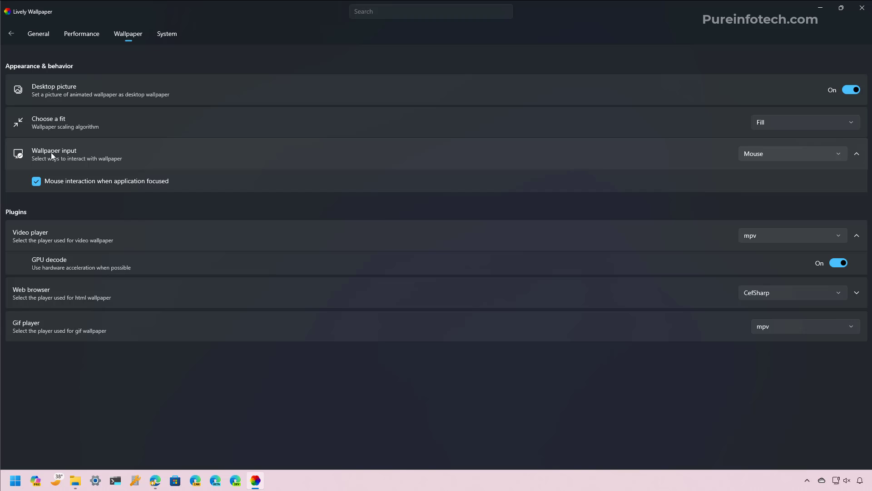
{"action": "left_click", "coordinate": [794, 155]}
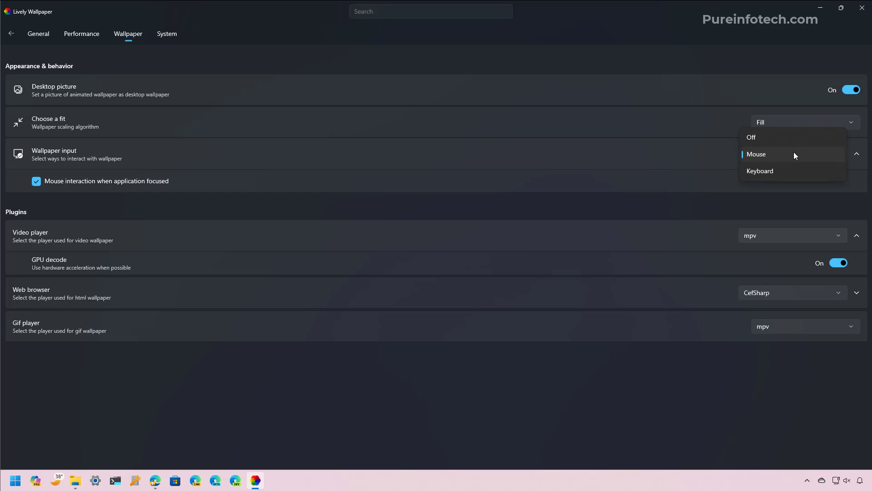
{"action": "left_click", "coordinate": [460, 146]}
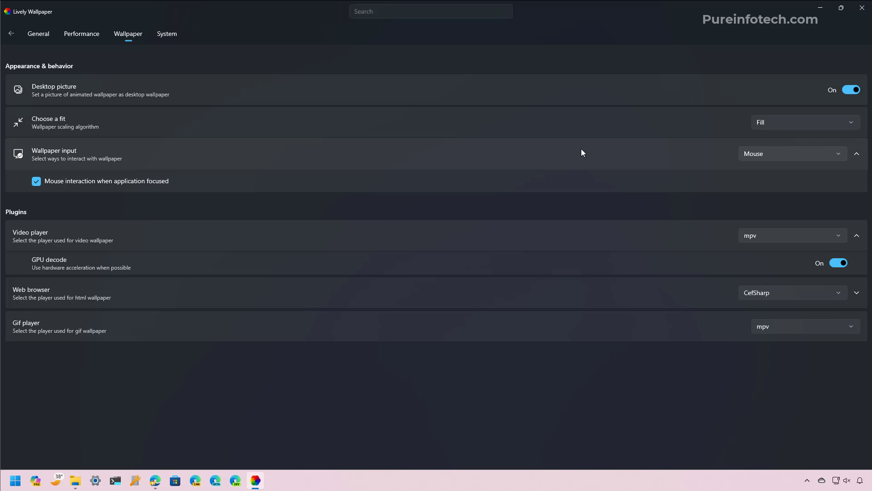
{"action": "left_click", "coordinate": [789, 153]}
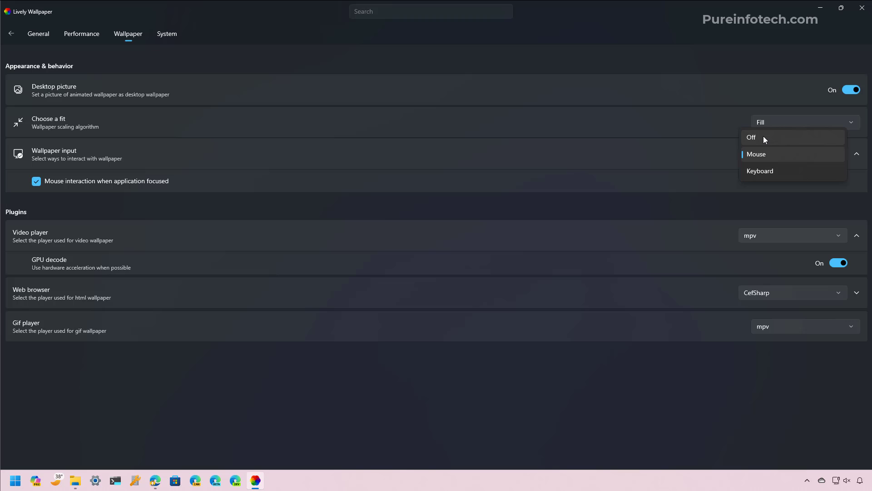
{"action": "left_click", "coordinate": [71, 381]}
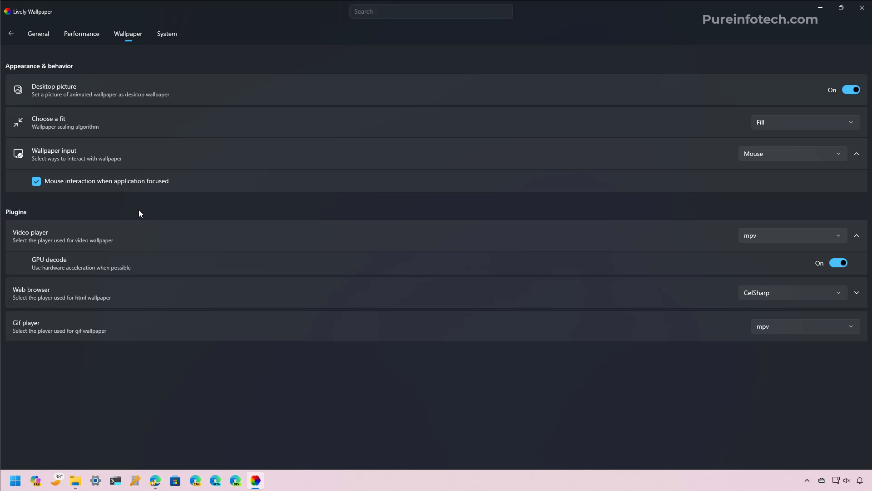
{"action": "left_click", "coordinate": [168, 34]}
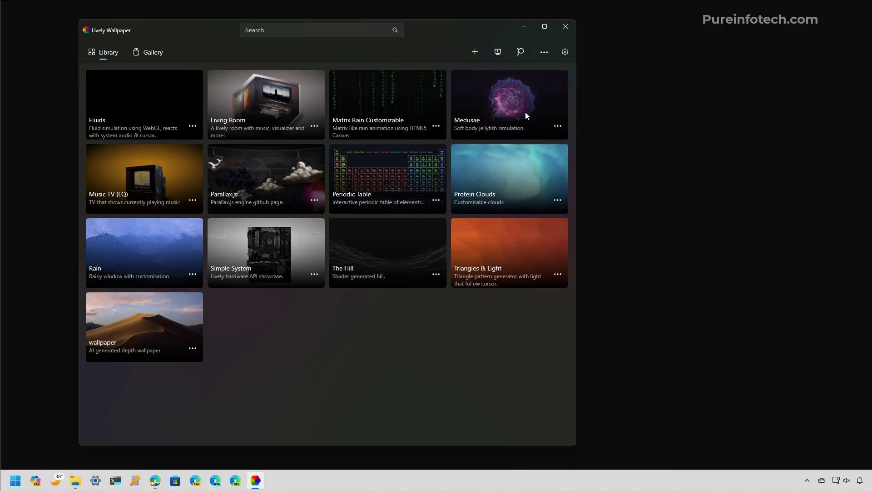
- Close the Lively Wallpaper window and exit the app still running in the background
{"action": "left_click", "coordinate": [564, 29]}
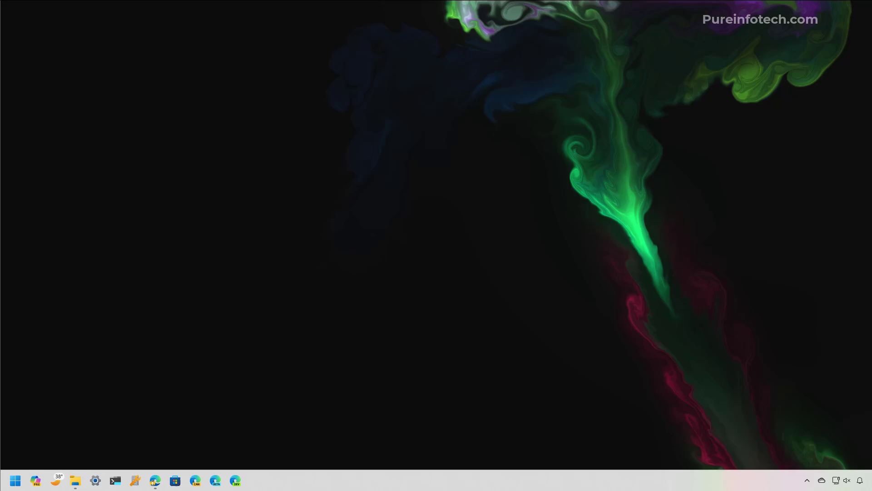
{"action": "left_click", "coordinate": [807, 480]}
{"action": "right_click", "coordinate": [772, 437]}
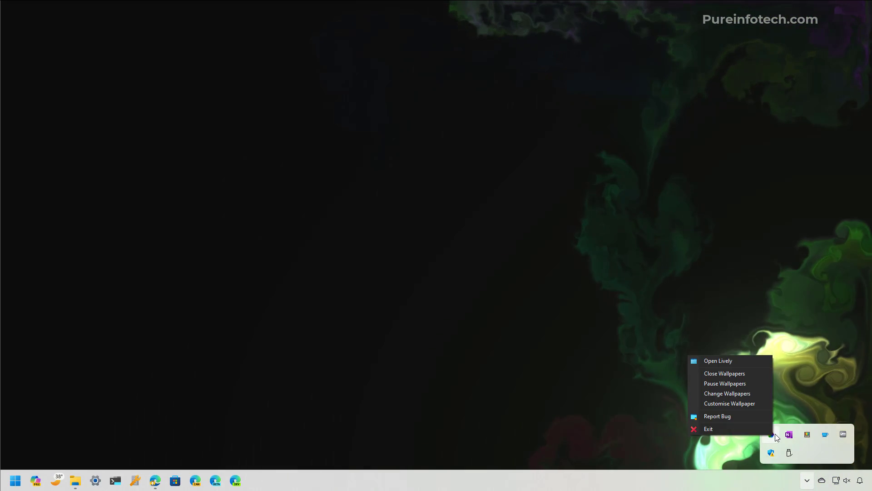
{"action": "left_click", "coordinate": [727, 391]}
- Switch to Windows Settings and uninstall Lively Wallpaper from the installed apps, confirming the removal
{"action": "key", "text": "super"}
{"action": "left_click", "coordinate": [225, 214]}
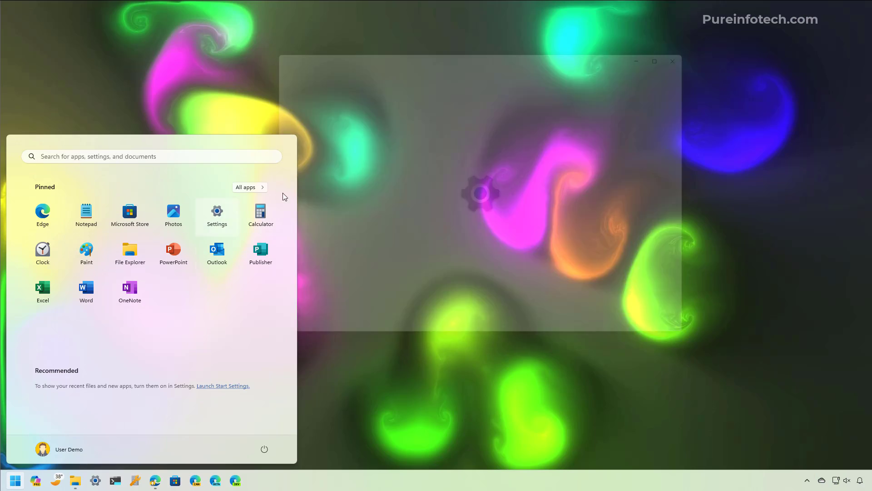
{"action": "left_click", "coordinate": [53, 190]}
{"action": "left_click", "coordinate": [340, 73]}
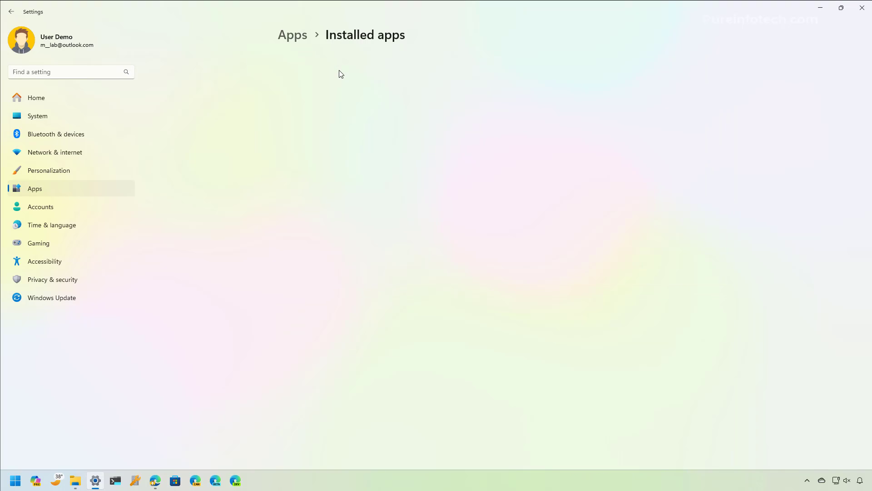
{"action": "left_click", "coordinate": [716, 149]}
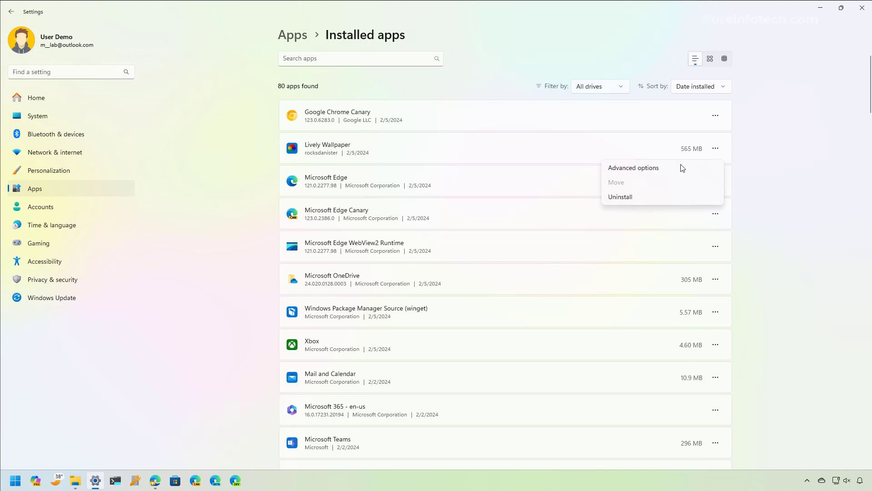
{"action": "left_click", "coordinate": [627, 197]}
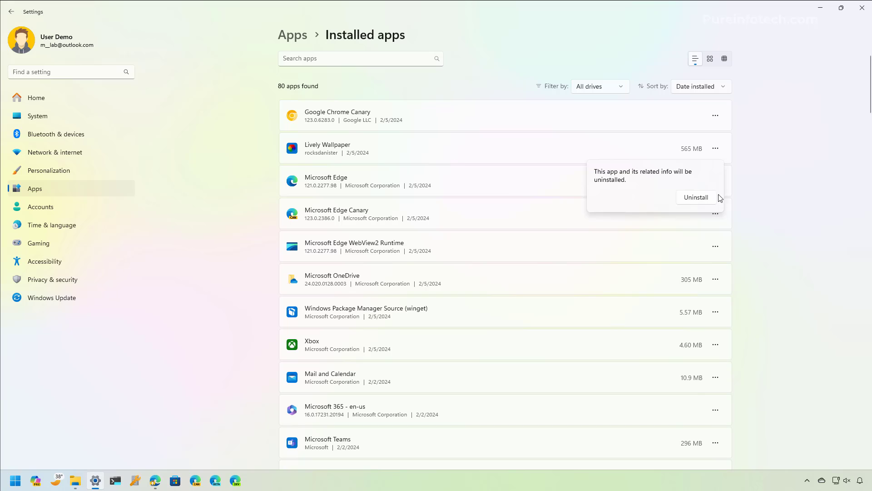
{"action": "left_click", "coordinate": [714, 197]}
- Switch back to the File Explorer window showing C:\Windows, find Lively.scr and delete it
{"action": "mouse_move", "coordinate": [75, 482]}
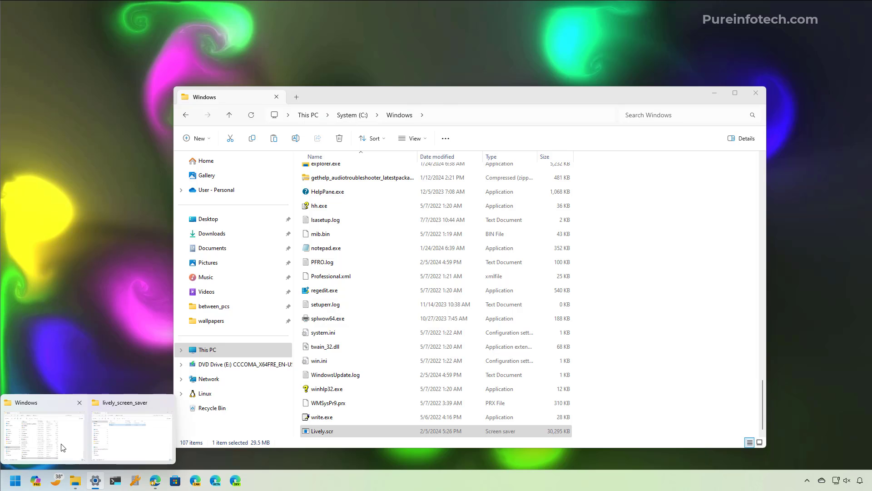
{"action": "left_click", "coordinate": [62, 447]}
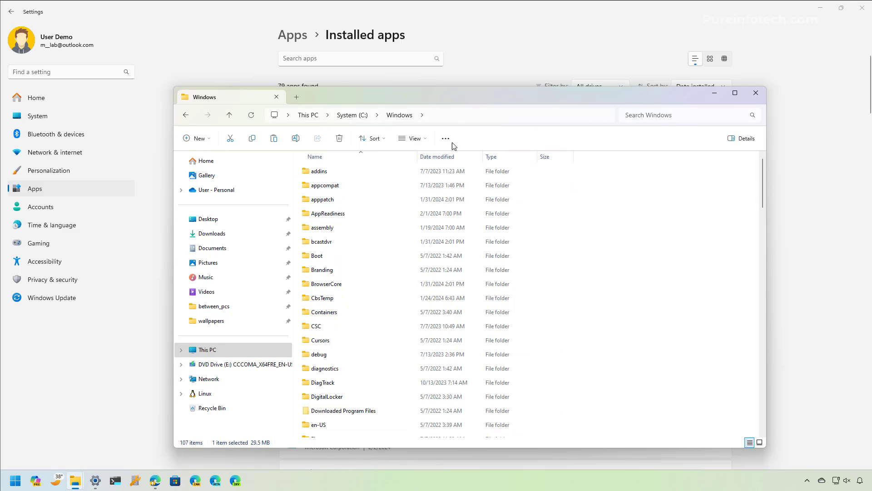
{"action": "type", "text": "live"}
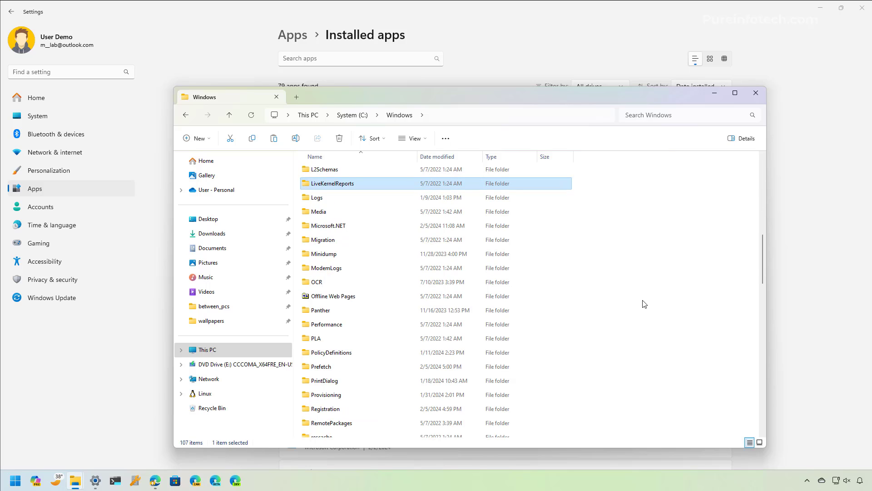
{"action": "type", "text": "lively"}
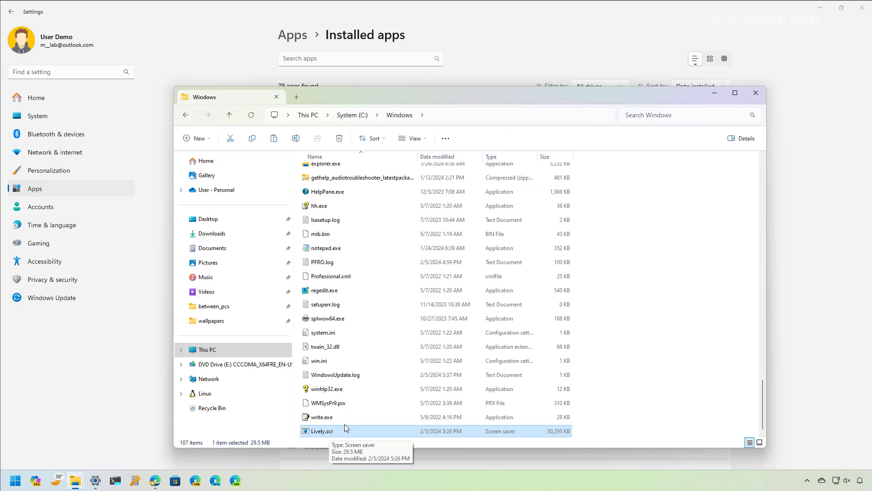
{"action": "right_click", "coordinate": [337, 428]}
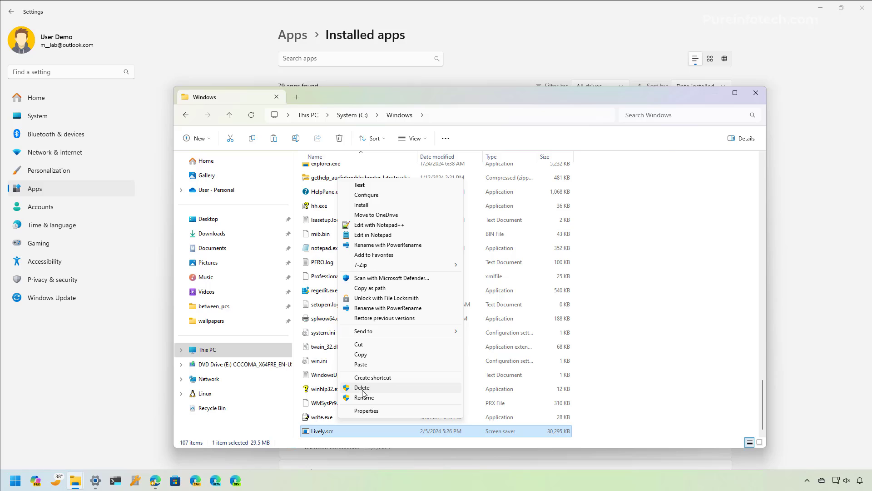
{"action": "left_click", "coordinate": [361, 388]}
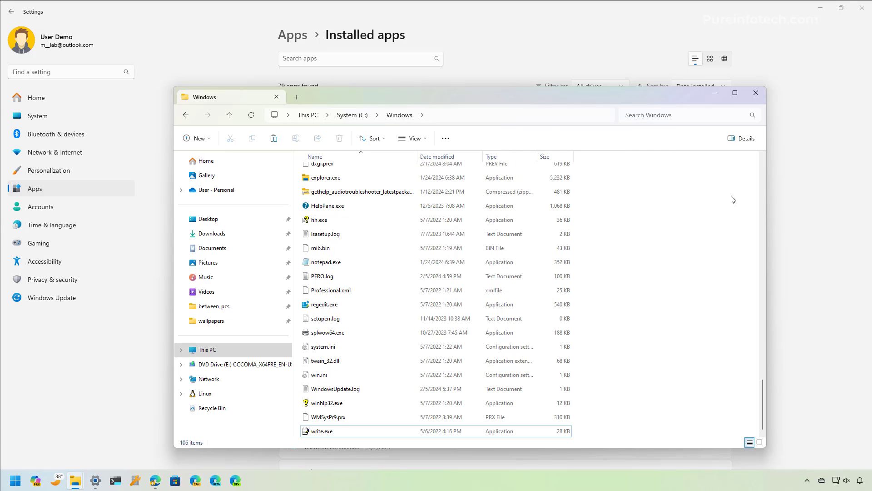
- Minimise File Explorer, apply the Windows (light) theme in the Personalization settings, and minimise Settings to show the desktop
{"action": "left_click", "coordinate": [719, 94]}
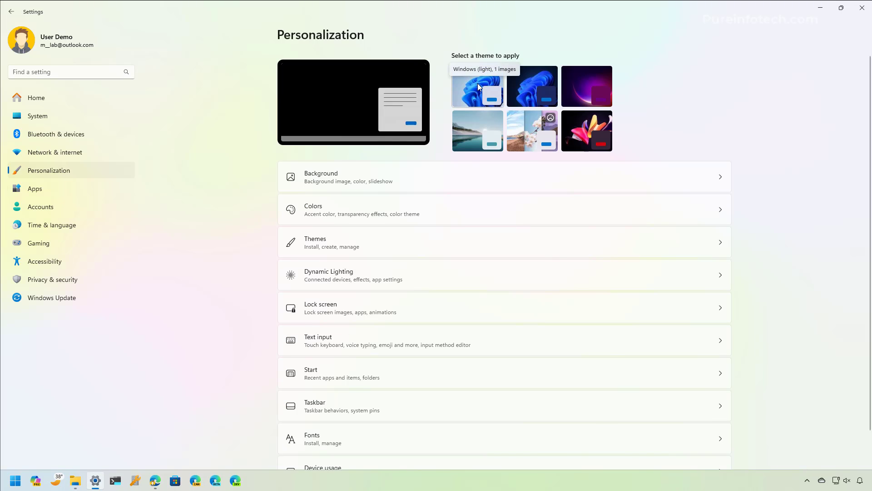
{"action": "left_click", "coordinate": [478, 83]}
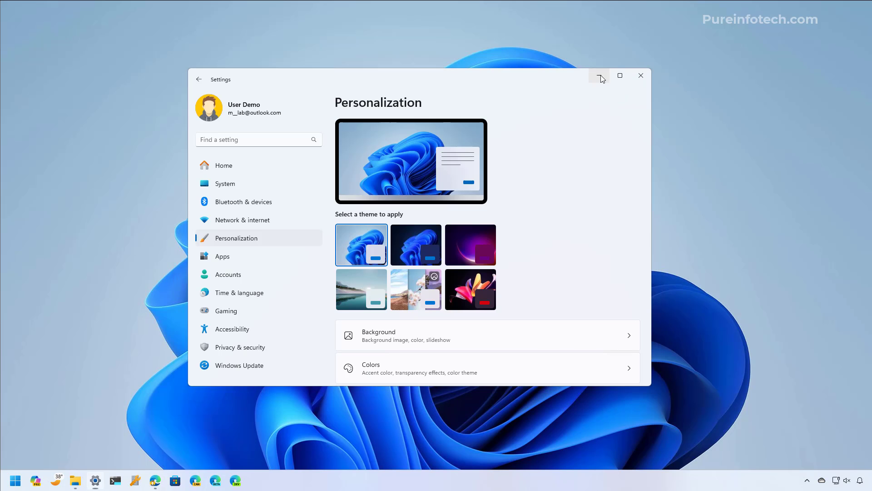
{"action": "left_click", "coordinate": [601, 78]}
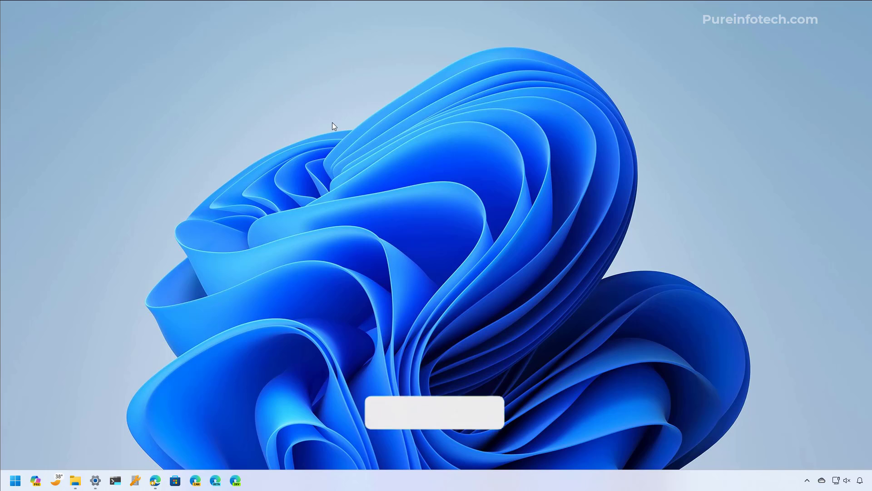